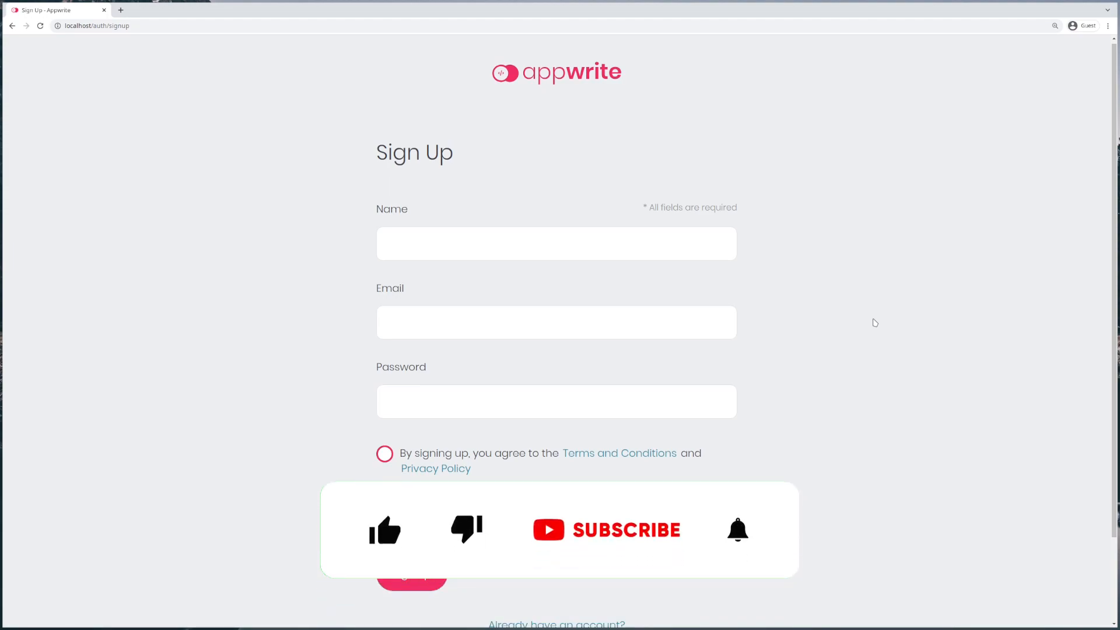
Step: Register a new Appwrite account with full name, email and password, accepting the terms
{"action": "left_click", "coordinate": [430, 245]}
{"action": "key", "text": "Tab"}
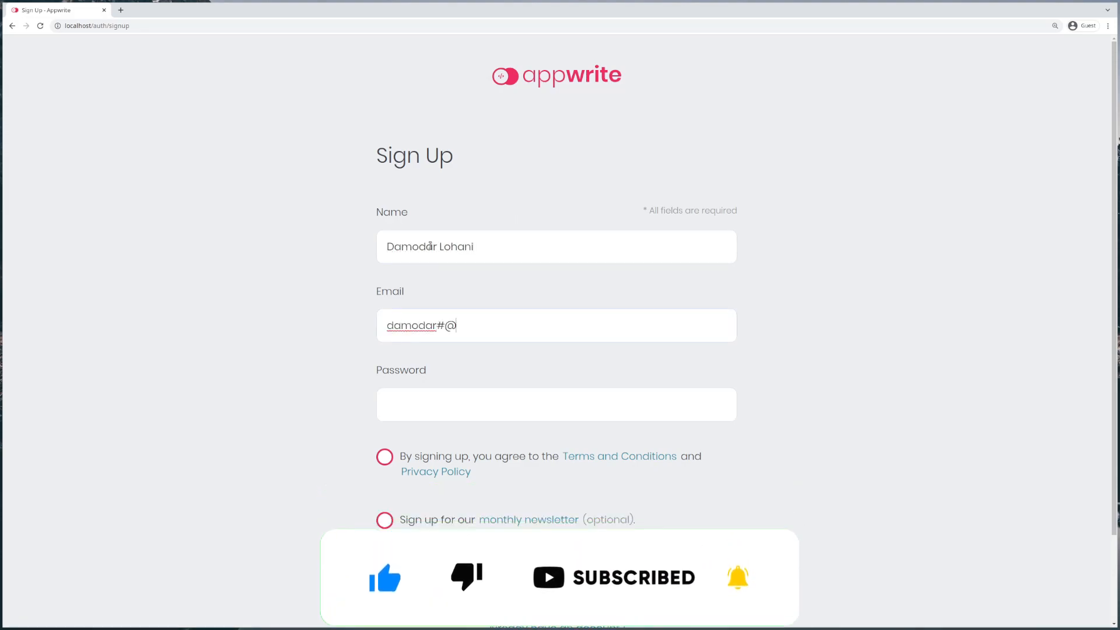
{"action": "key", "text": "Tab"}
{"action": "left_click", "coordinate": [385, 457]}
{"action": "left_click", "coordinate": [409, 577]}
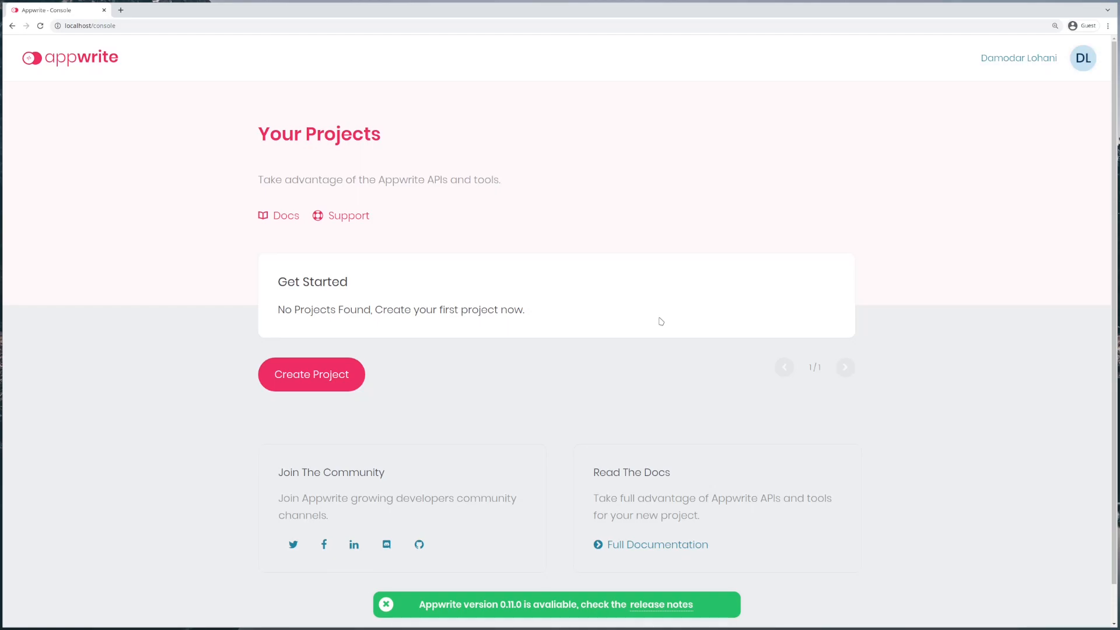
Step: Create the project 'My Project' with the custom project ID my_project
{"action": "left_click", "coordinate": [290, 388]}
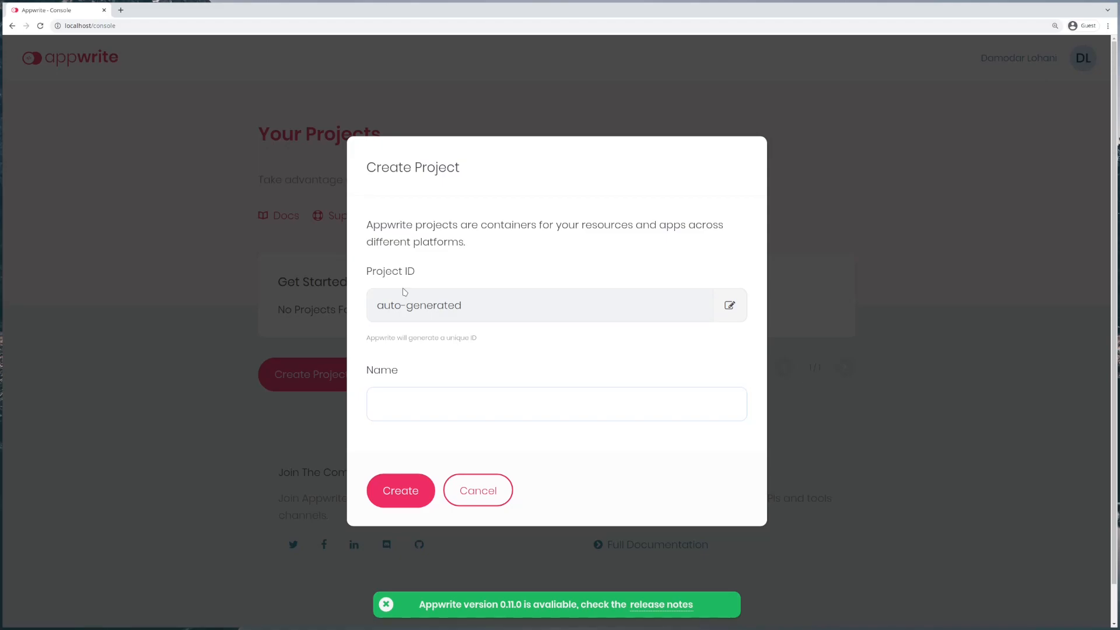
{"action": "left_click", "coordinate": [386, 605]}
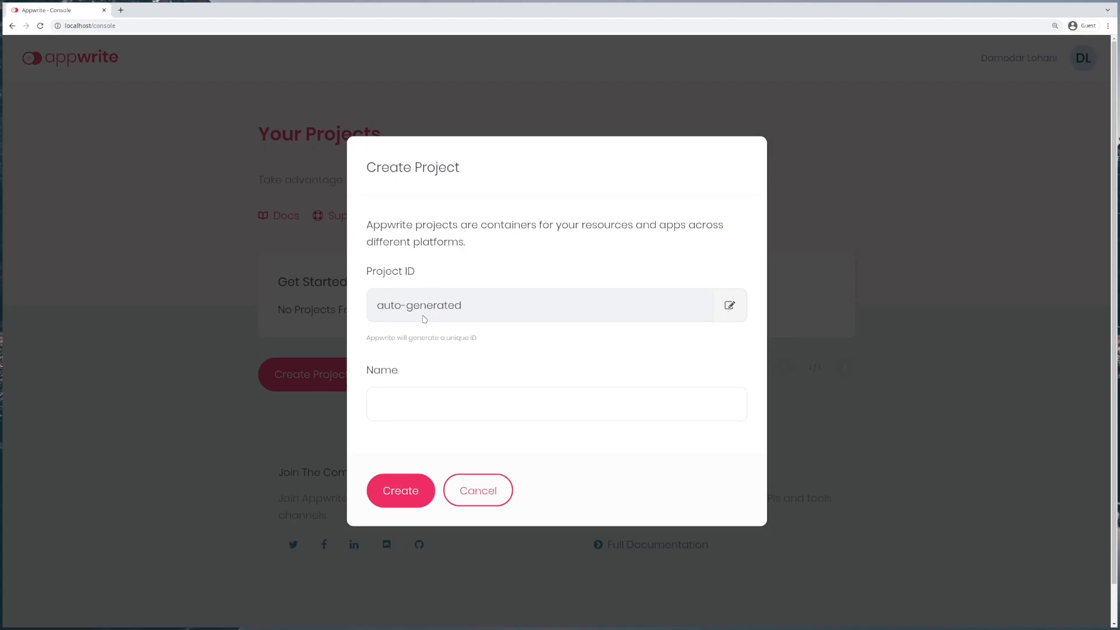
{"action": "left_click", "coordinate": [728, 309]}
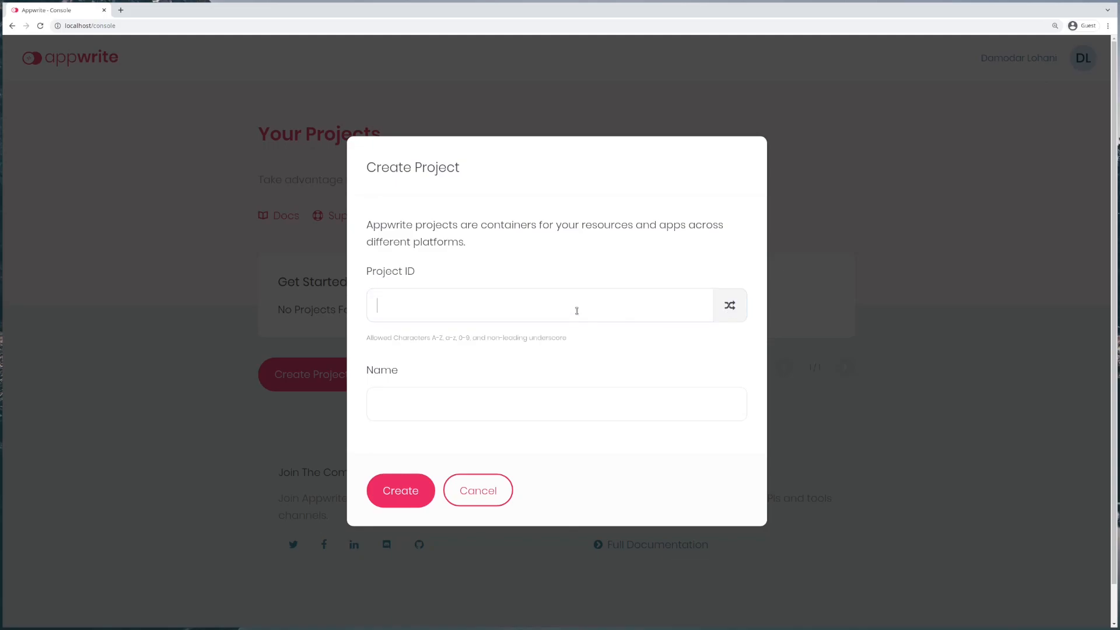
{"action": "type", "text": "my_pro"}
{"action": "key", "text": "BackSpace"}
{"action": "key", "text": "BackSpace"}
{"action": "type", "text": "roject"}
{"action": "key", "text": "Tab"}
{"action": "type", "text": "My Project"}
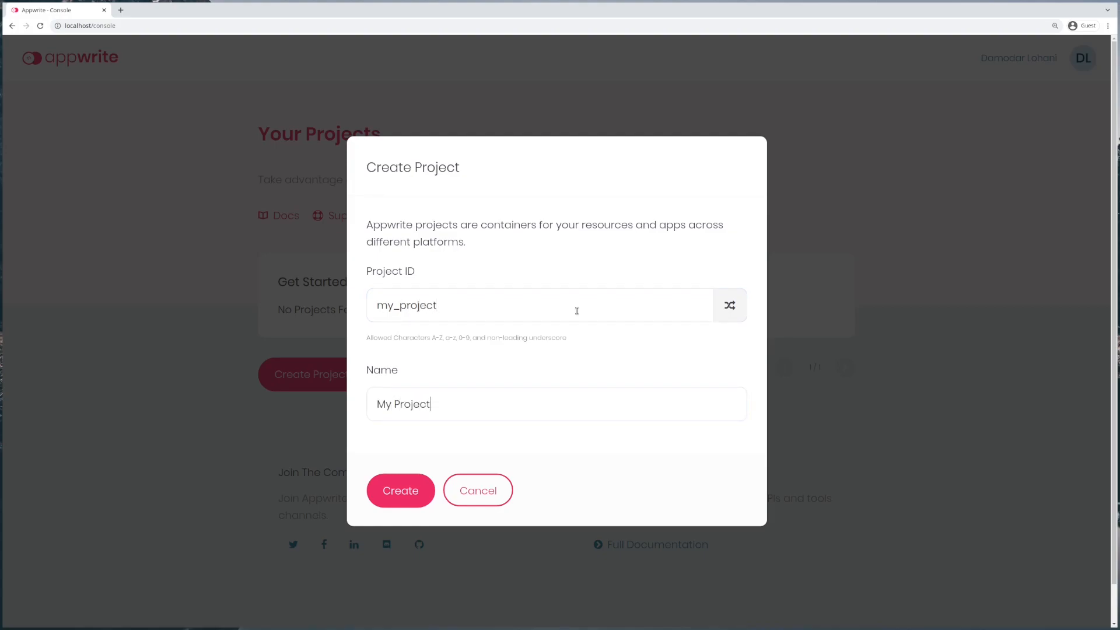
{"action": "left_click", "coordinate": [408, 501]}
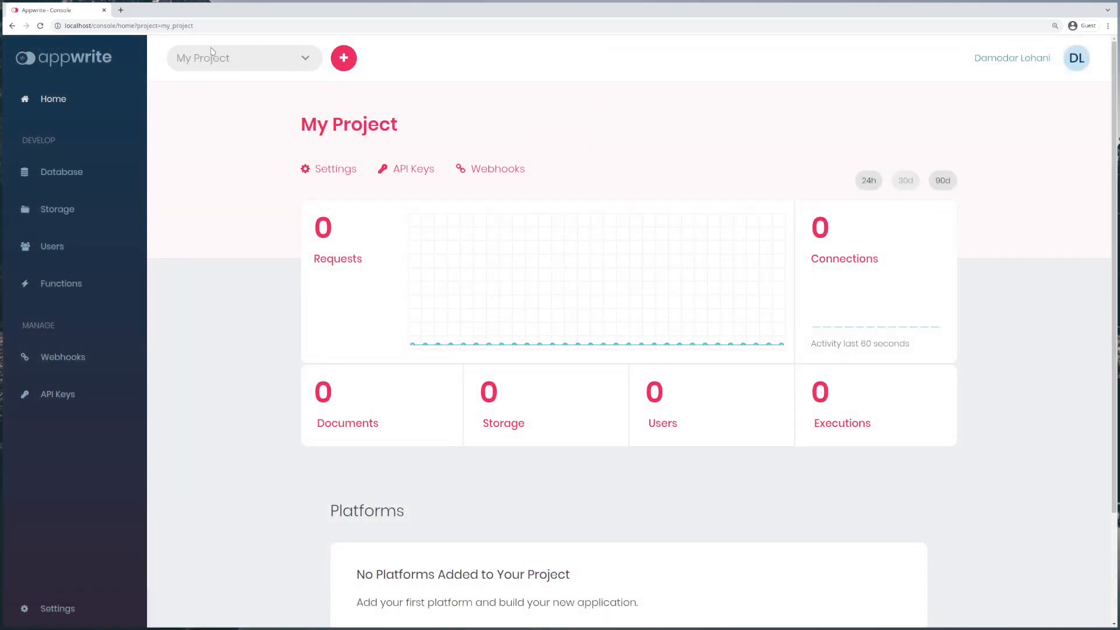
{"action": "left_click", "coordinate": [222, 63]}
{"action": "left_click", "coordinate": [246, 186]}
{"action": "left_click_drag", "start_coordinate": [161, 25], "coordinate": [211, 23]}
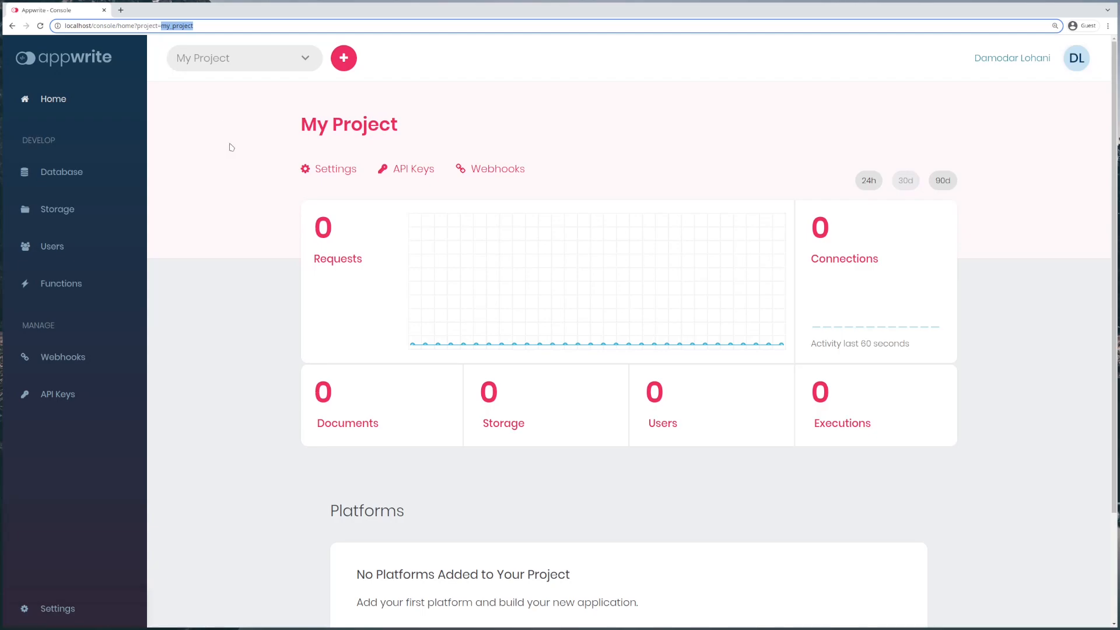
{"action": "left_click", "coordinate": [237, 171]}
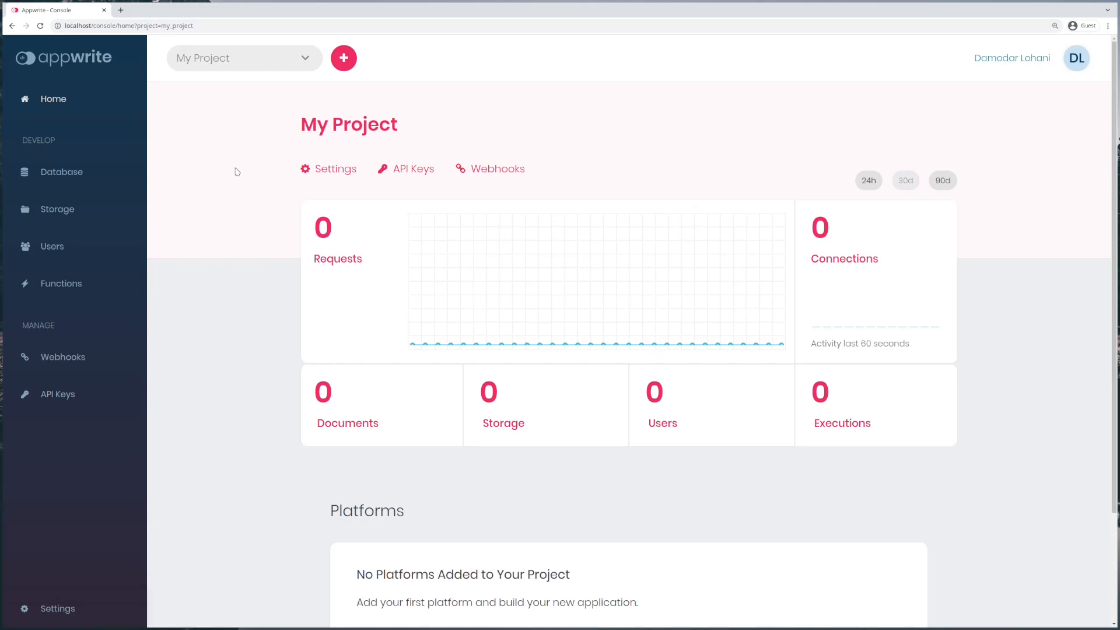
Step: Check the Database Usage charts, then return to Collections and start a new collection
{"action": "left_click", "coordinate": [62, 172]}
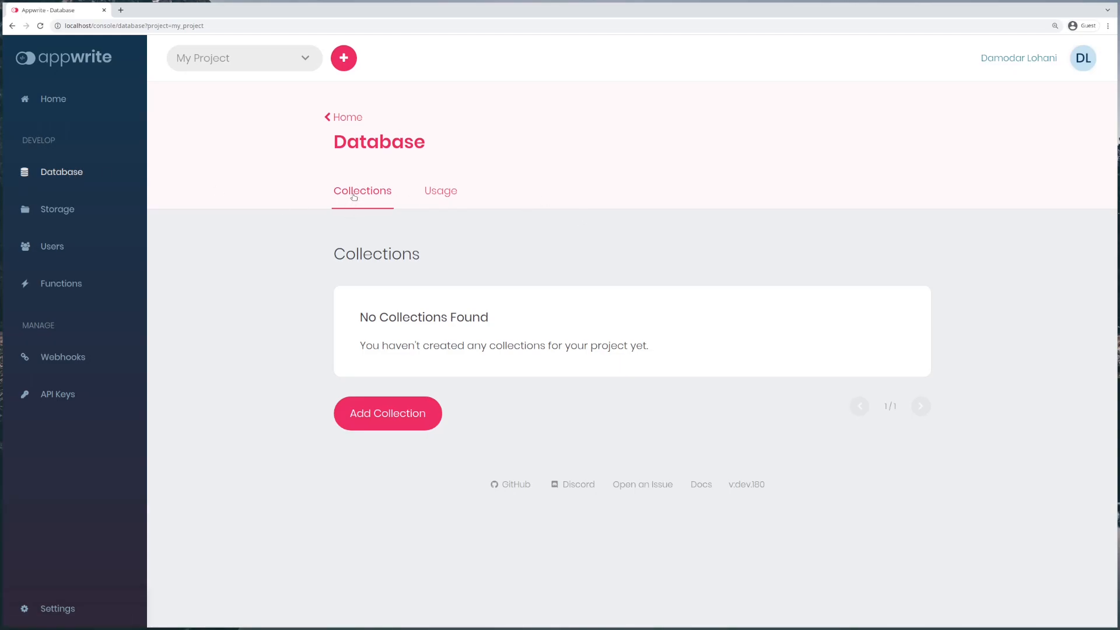
{"action": "left_click", "coordinate": [439, 195]}
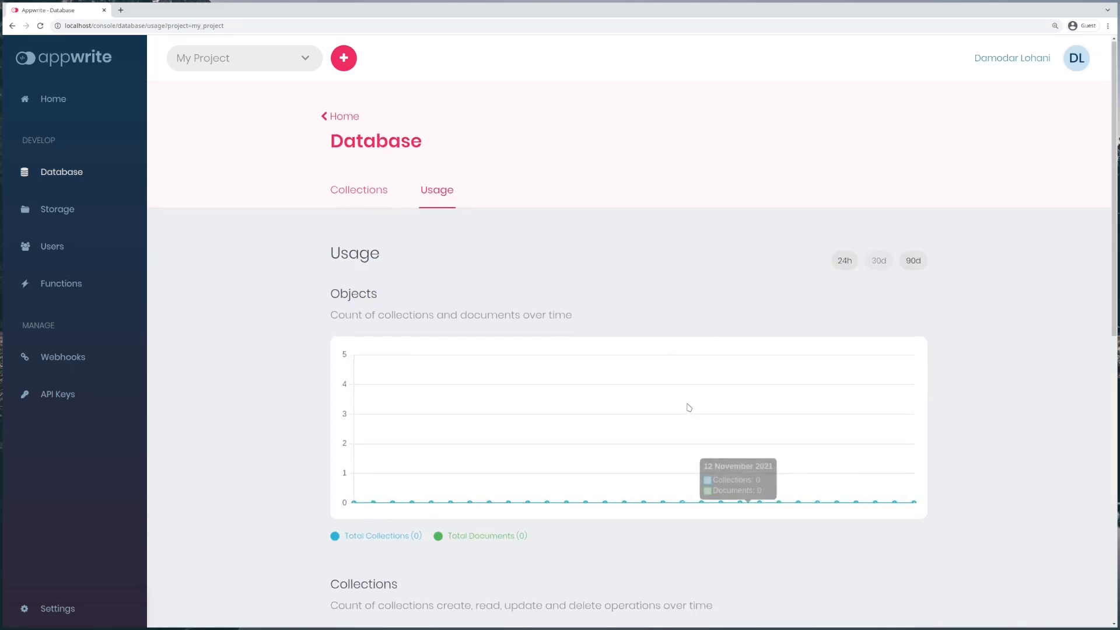
{"action": "scroll", "coordinate": [687, 405], "scroll_direction": "down", "scroll_amount": 8}
{"action": "scroll", "coordinate": [689, 407], "scroll_direction": "up", "scroll_amount": 10}
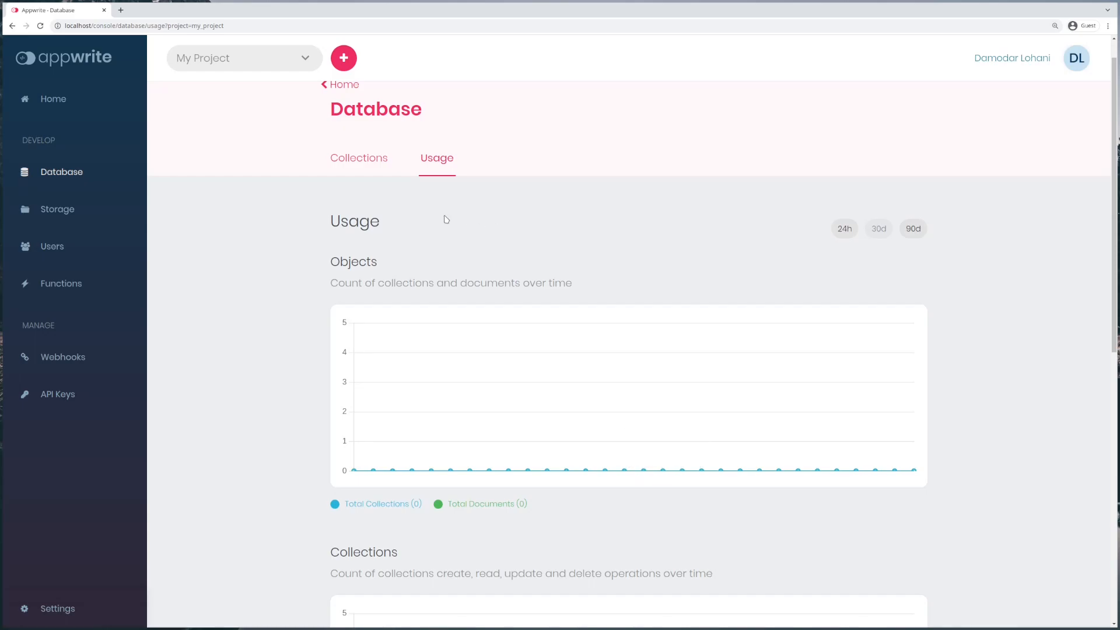
{"action": "left_click", "coordinate": [343, 168]}
{"action": "key", "text": "ctrl+minus"}
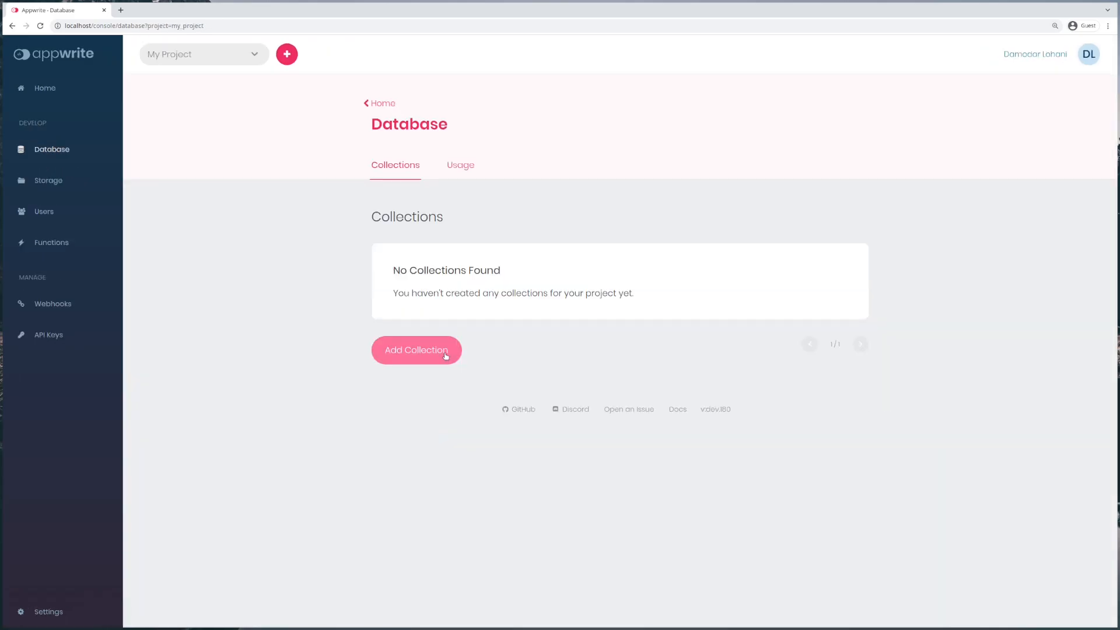
{"action": "left_click", "coordinate": [446, 355]}
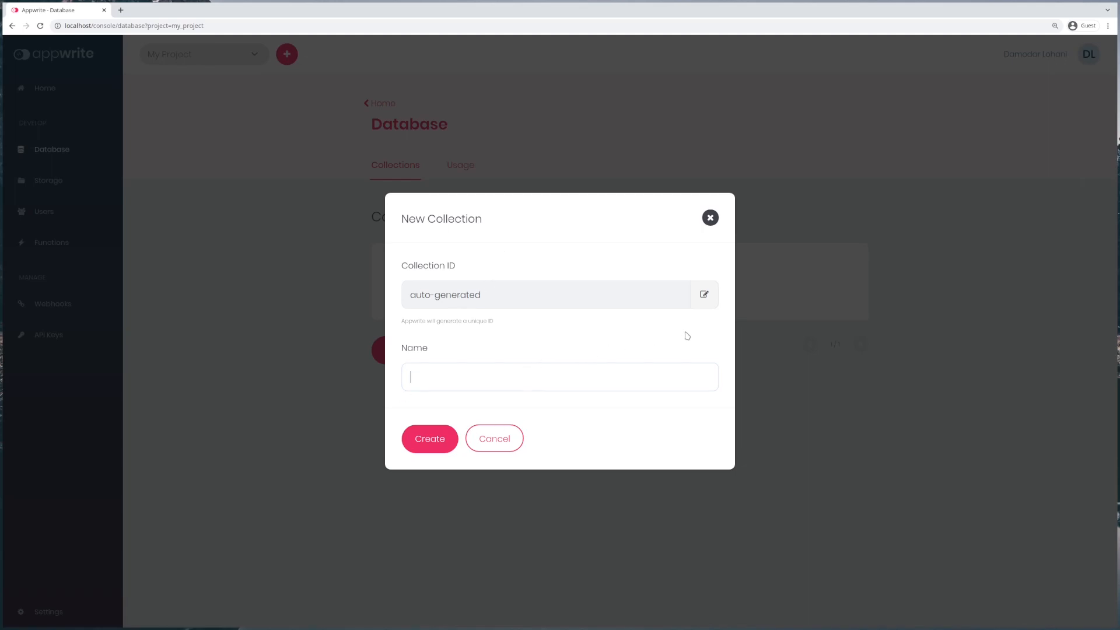
Step: Create a collection named 'articles' with the custom collection ID articles
{"action": "left_click", "coordinate": [705, 295]}
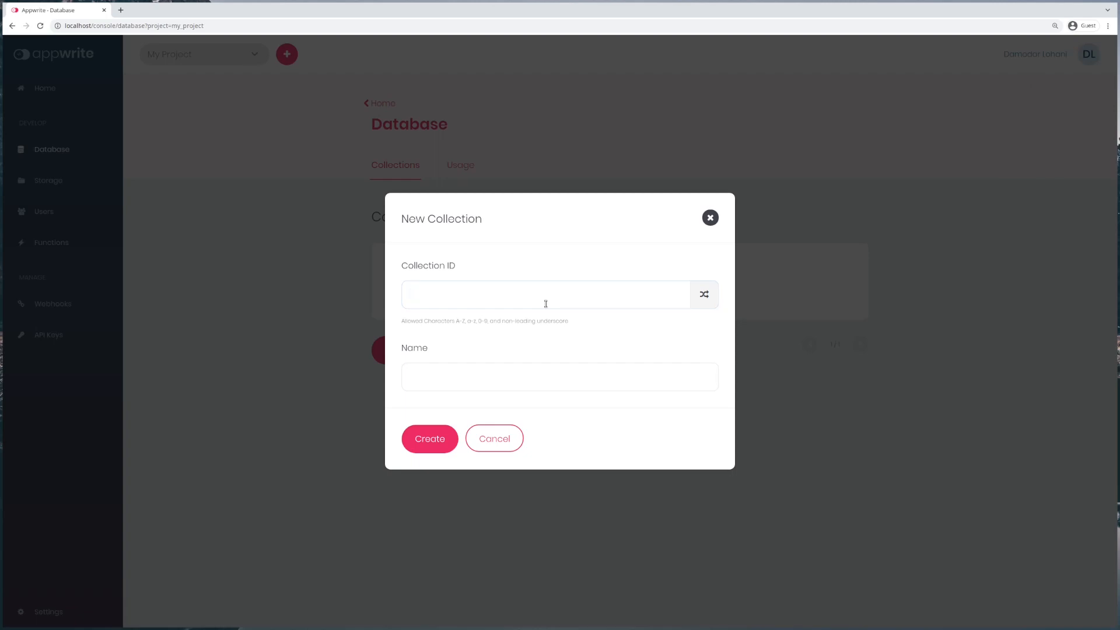
{"action": "type", "text": "articles"}
{"action": "left_click", "coordinate": [448, 382]}
{"action": "type", "text": "articles"}
{"action": "key", "text": "Return"}
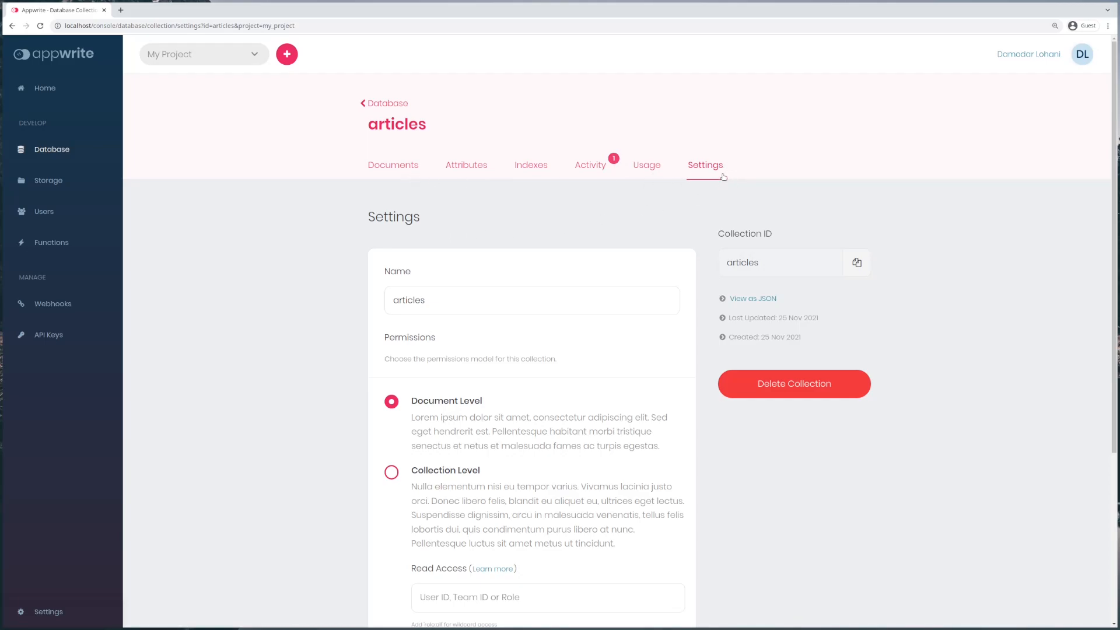
Step: Look through the articles collection's Attributes, Indexes, Activity and Usage tabs
{"action": "left_click", "coordinate": [471, 171]}
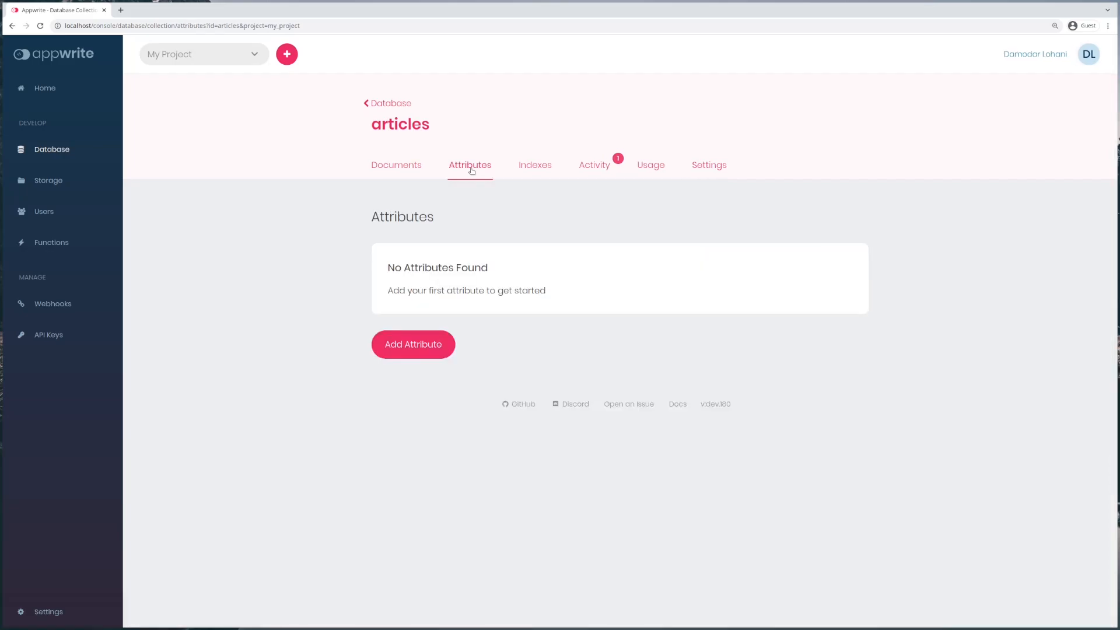
{"action": "left_click", "coordinate": [532, 169]}
{"action": "left_click", "coordinate": [598, 170]}
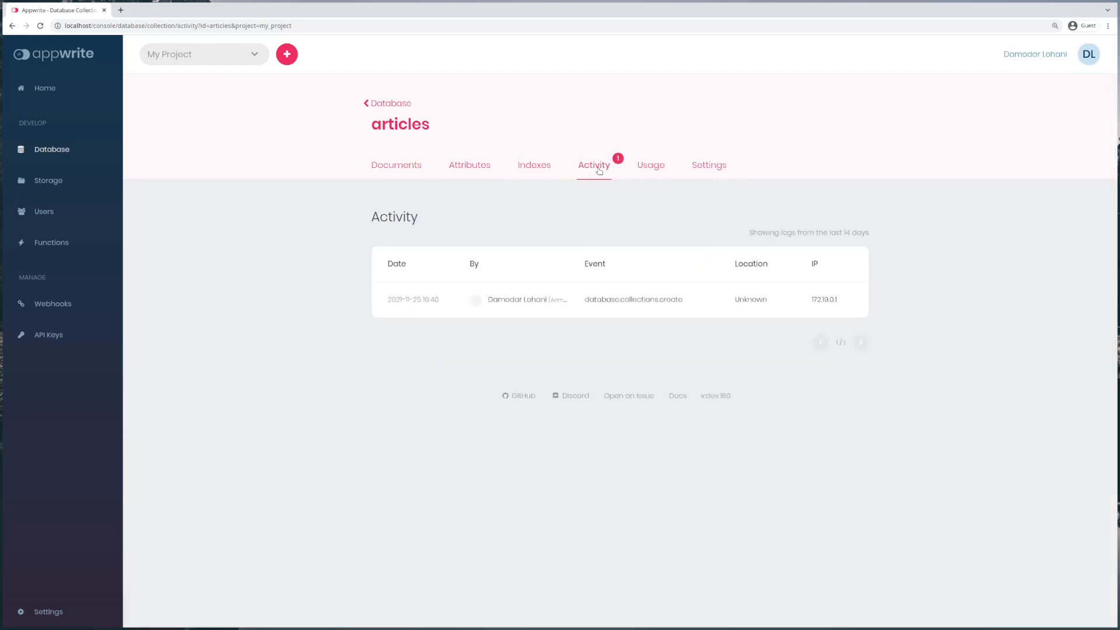
{"action": "left_click", "coordinate": [650, 169]}
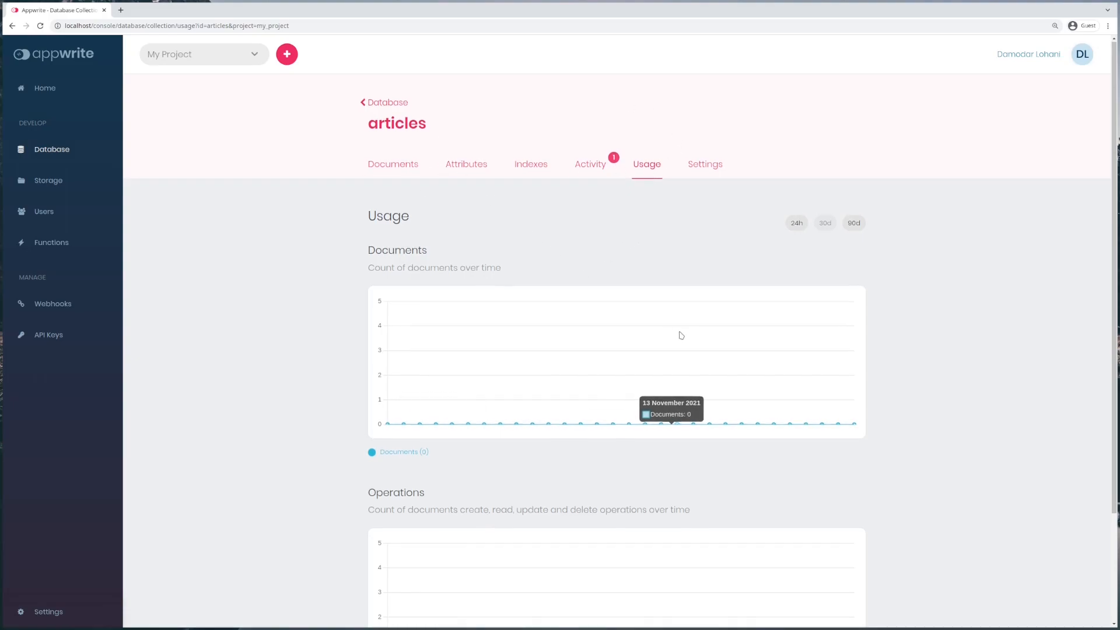
{"action": "scroll", "coordinate": [679, 333], "scroll_direction": "down", "scroll_amount": 3}
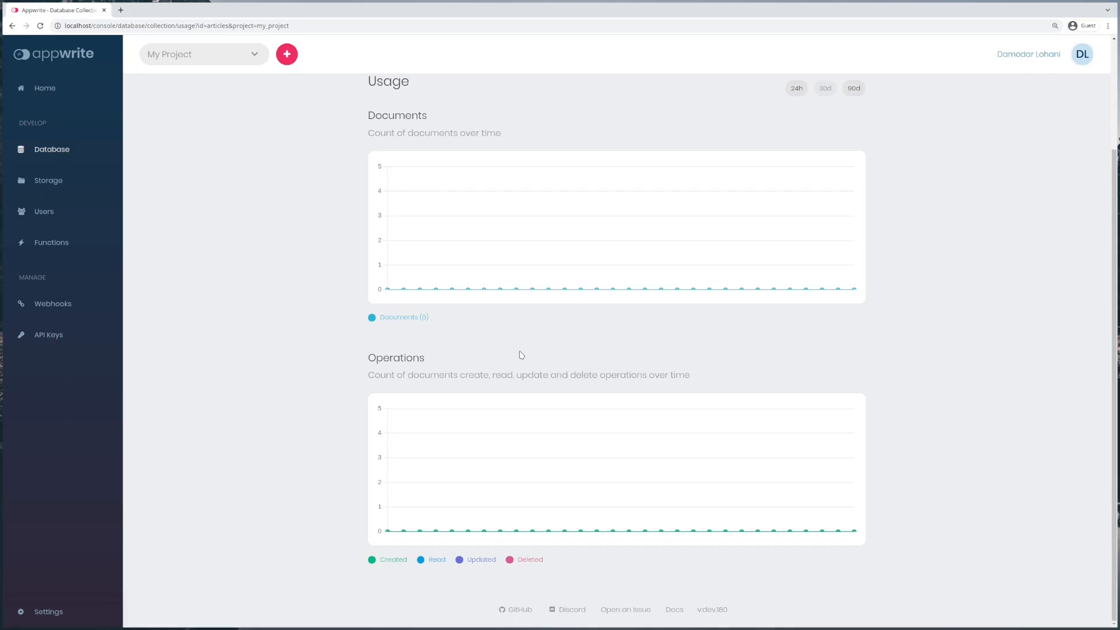
{"action": "scroll", "coordinate": [521, 354], "scroll_direction": "up", "scroll_amount": 3}
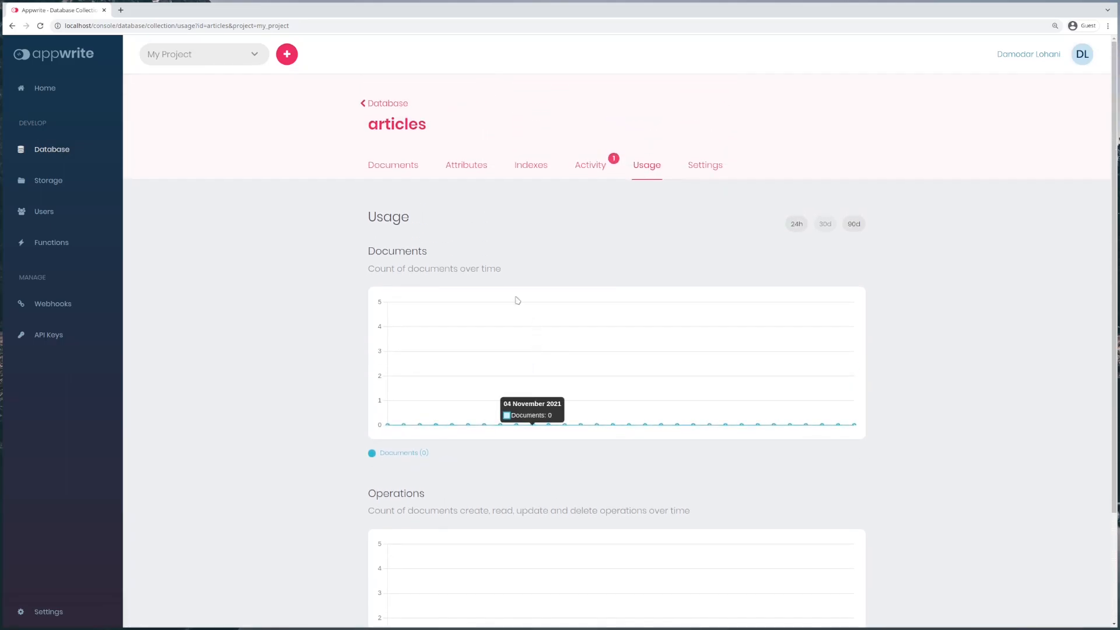
Step: Inspect the database.collections.create activity entry, then settle on the Attributes page
{"action": "left_click", "coordinate": [606, 170]}
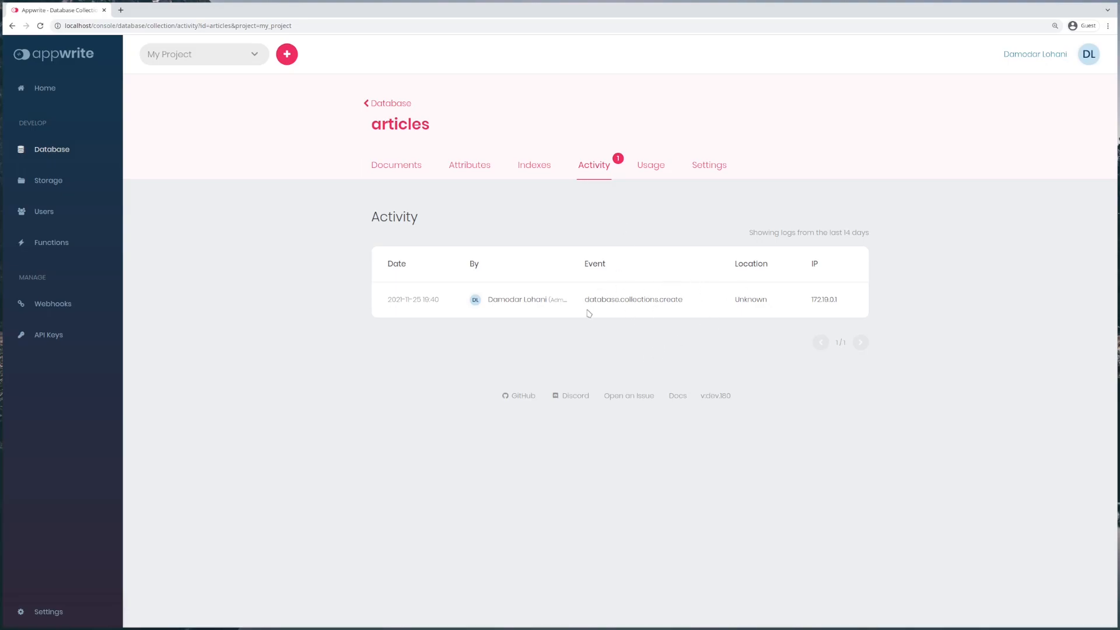
{"action": "left_click_drag", "start_coordinate": [584, 300], "coordinate": [716, 302]}
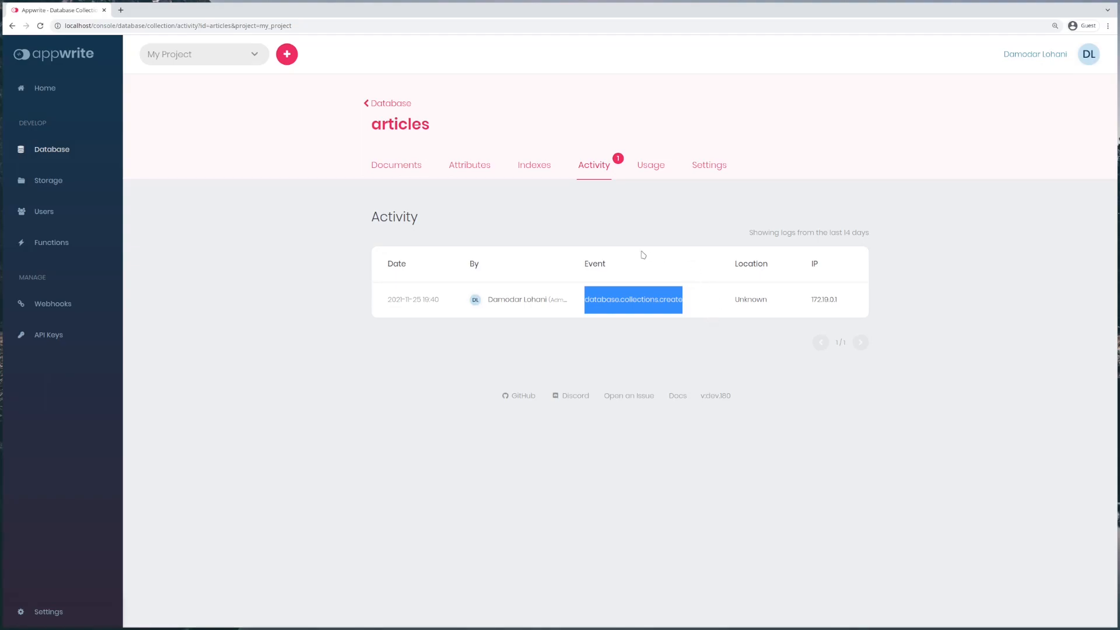
{"action": "left_click_drag", "start_coordinate": [486, 302], "coordinate": [585, 310]}
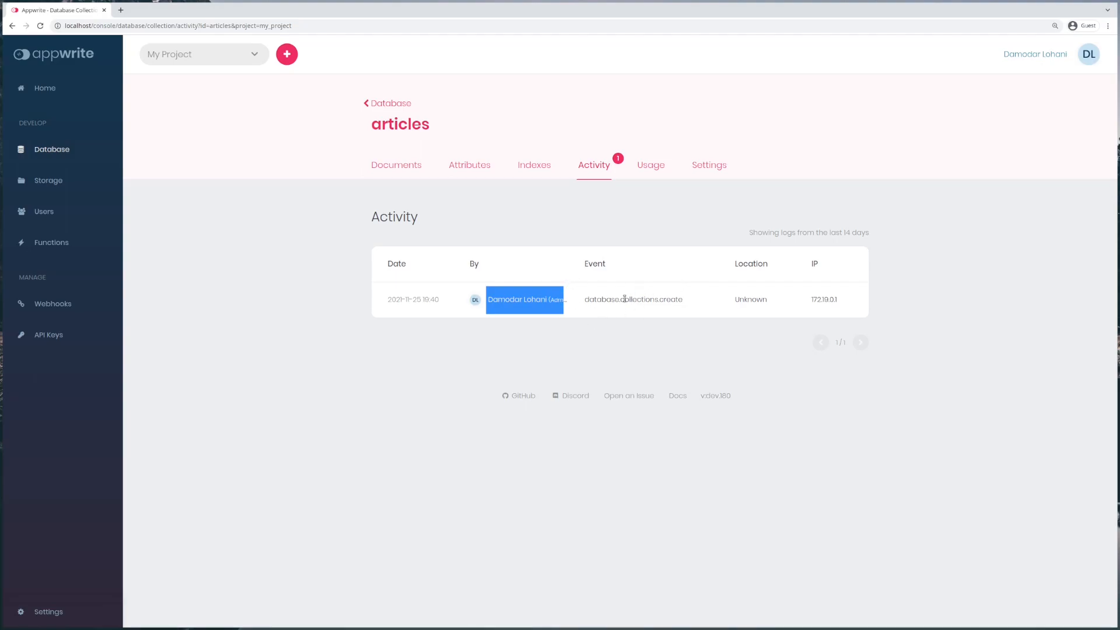
{"action": "left_click", "coordinate": [530, 168]}
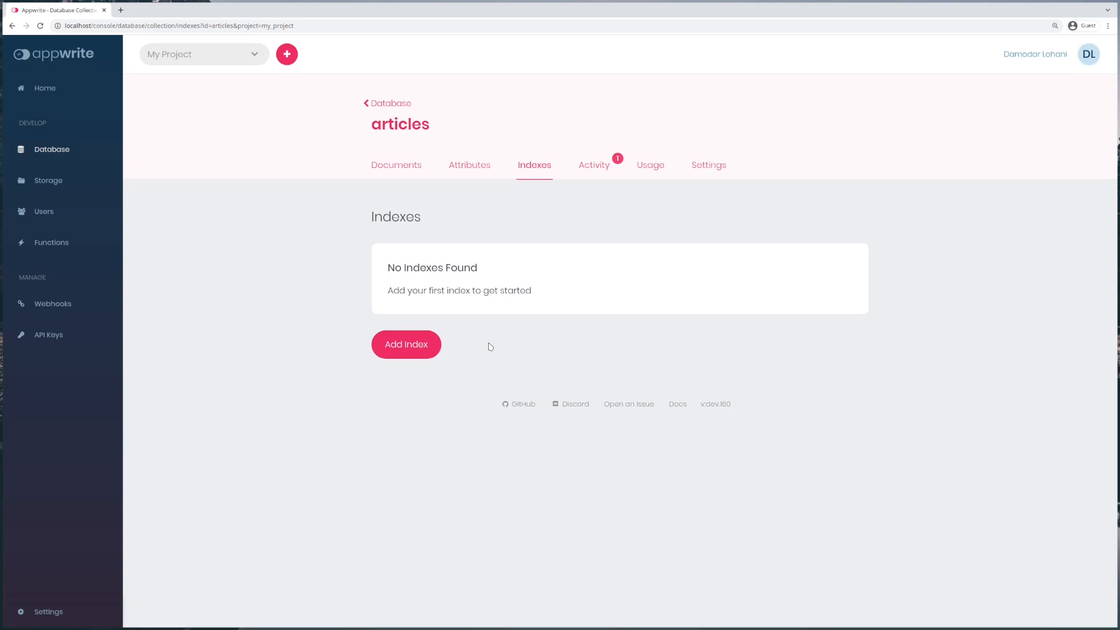
{"action": "left_click", "coordinate": [475, 167]}
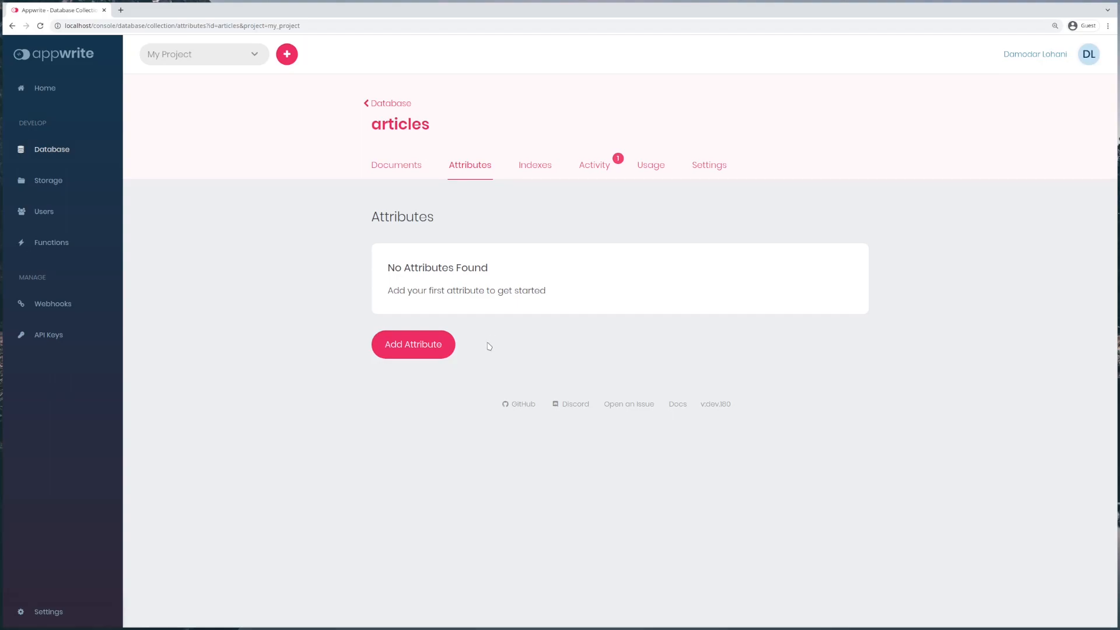
Step: Add a required string attribute 'title' with size 255
{"action": "left_click", "coordinate": [435, 353]}
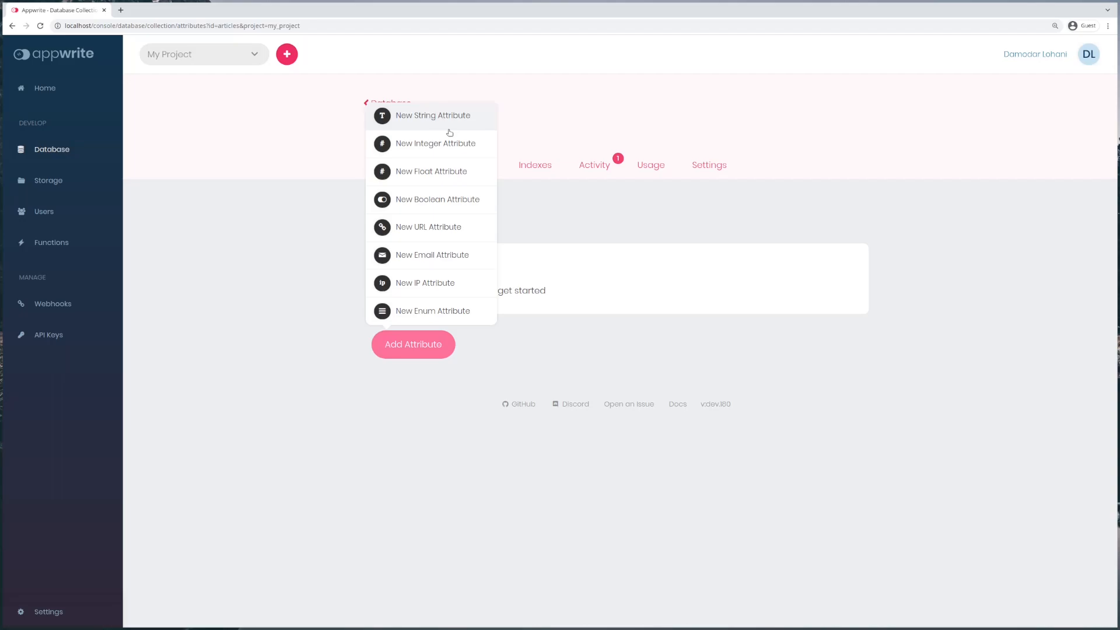
{"action": "left_click", "coordinate": [450, 129]}
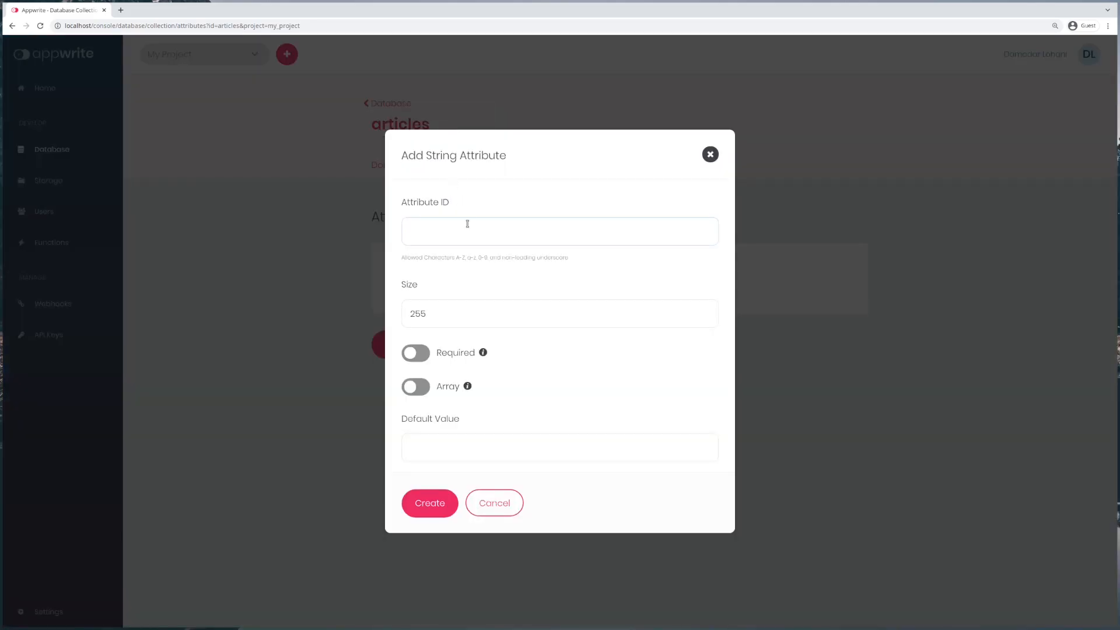
{"action": "type", "text": "T"}
{"action": "key", "text": "BackSpace"}
{"action": "type", "text": "title"}
{"action": "double_click", "coordinate": [424, 314]}
{"action": "left_click", "coordinate": [423, 354]}
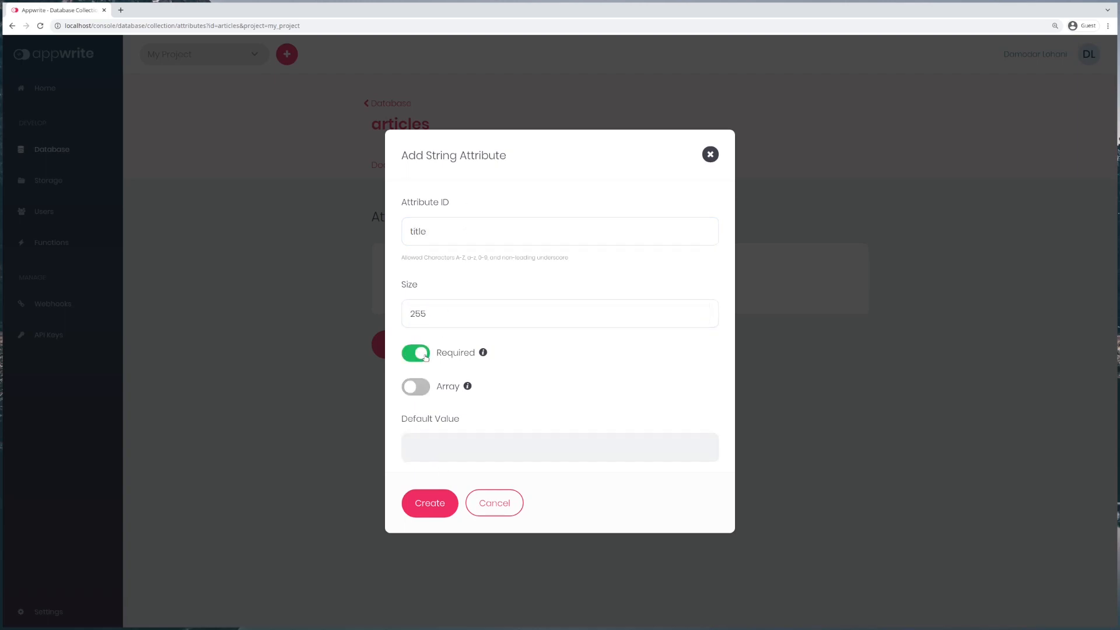
{"action": "left_click", "coordinate": [437, 511]}
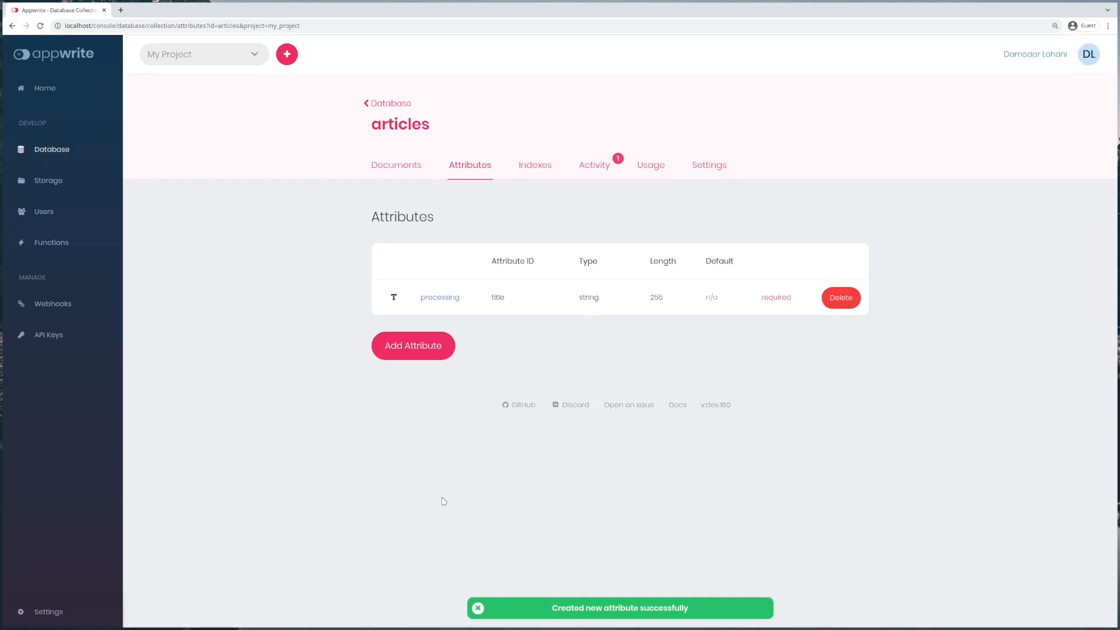
Step: Add an enum attribute 'status' with elements Draft and Published
{"action": "left_click", "coordinate": [432, 354]}
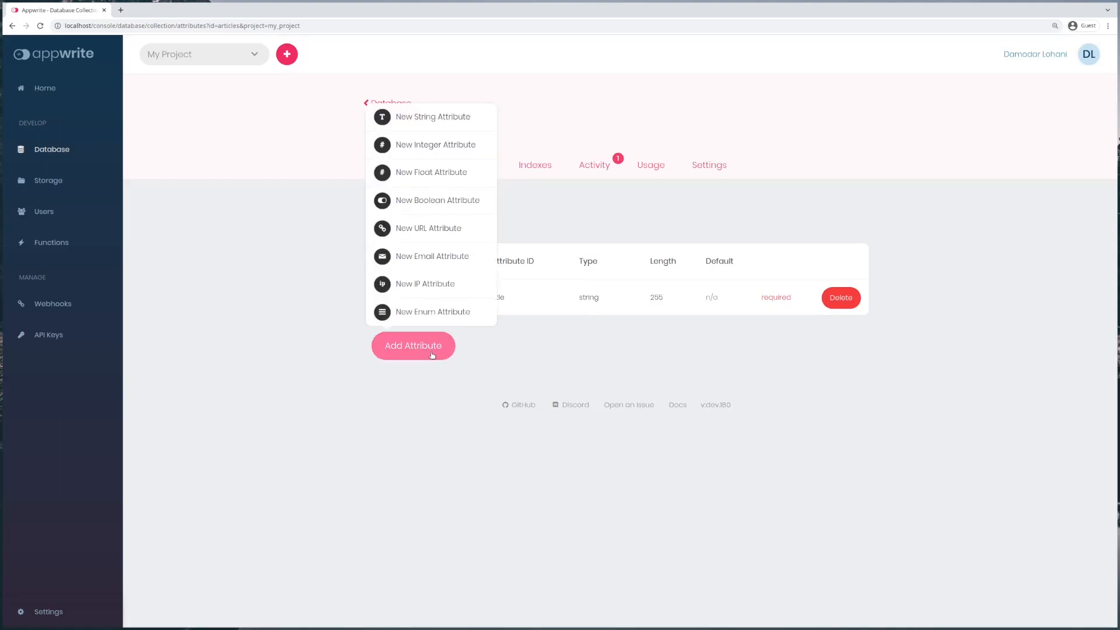
{"action": "left_click", "coordinate": [447, 315]}
{"action": "type", "text": "status"}
{"action": "left_click", "coordinate": [494, 288]}
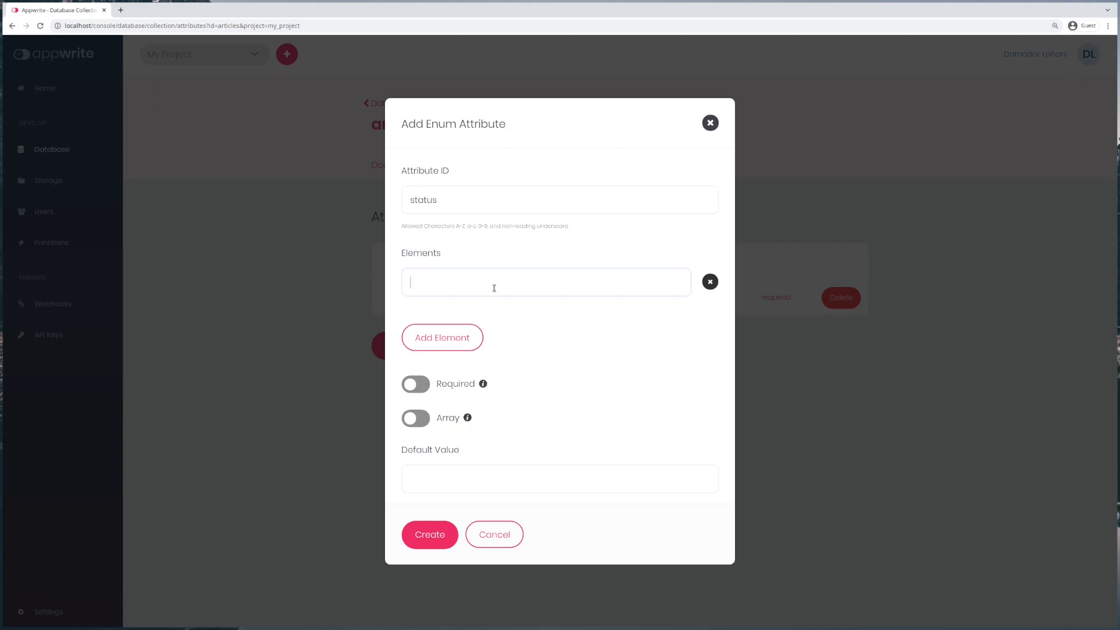
{"action": "type", "text": "Draft"}
{"action": "left_click", "coordinate": [463, 341]}
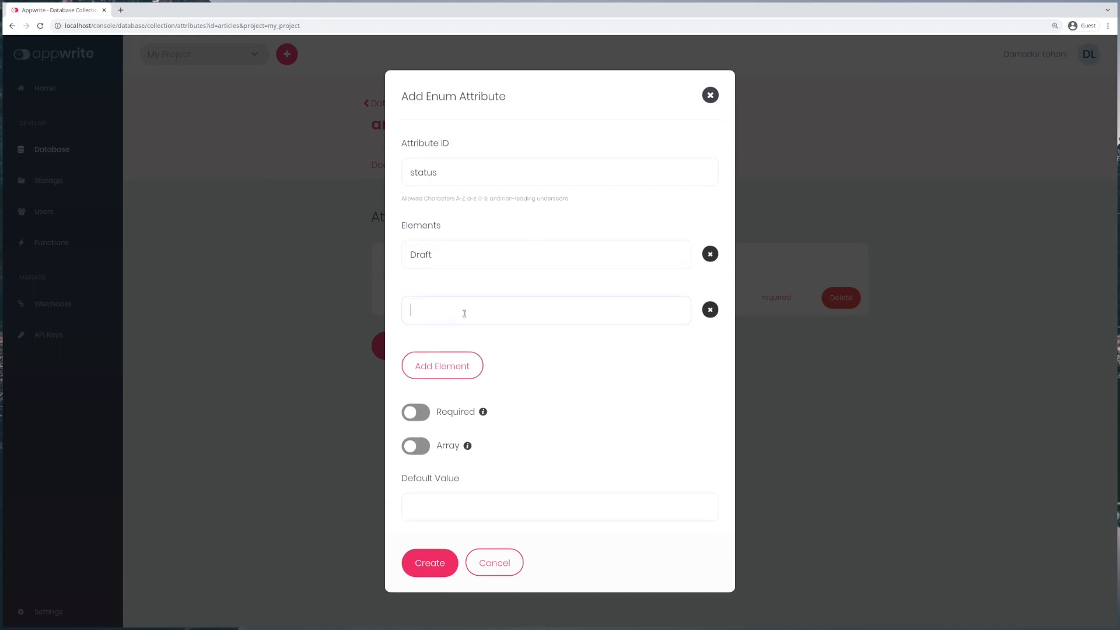
{"action": "type", "text": "PublishedDraft"}
{"action": "left_click", "coordinate": [445, 558]}
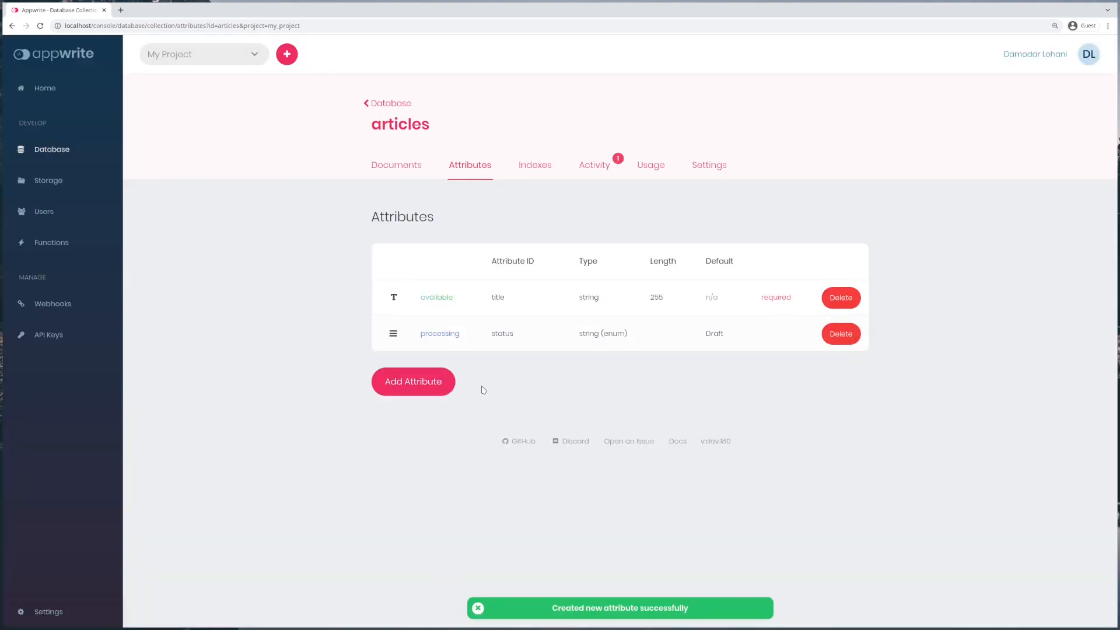
{"action": "left_click", "coordinate": [453, 388]}
Step: Add an optional string attribute 'content' with size 60000
{"action": "left_click", "coordinate": [440, 155]}
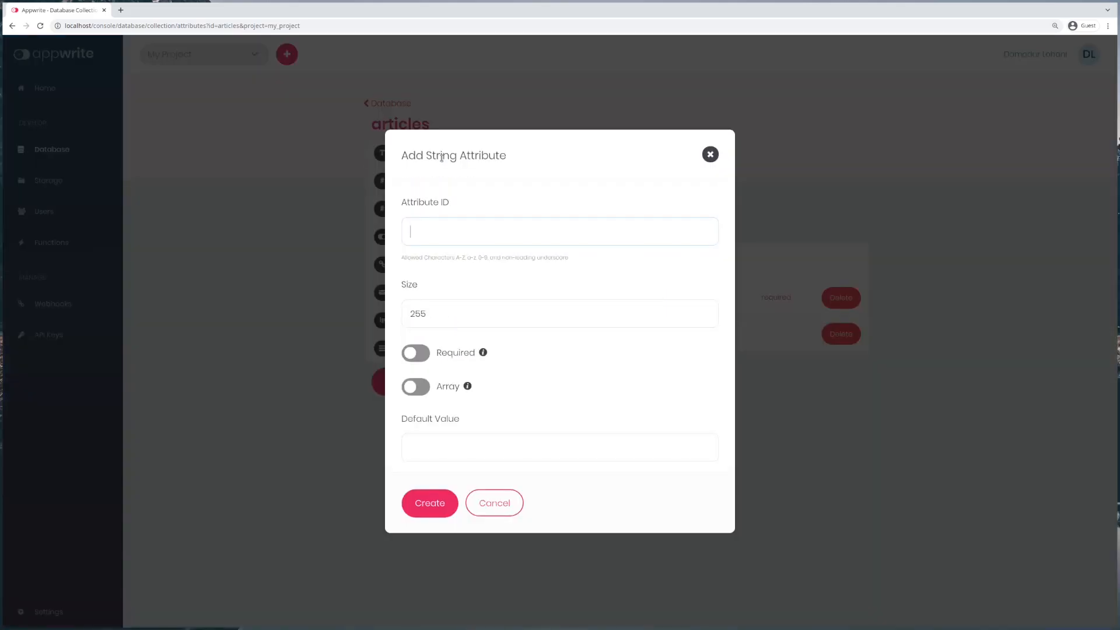
{"action": "left_click_drag", "start_coordinate": [443, 315], "coordinate": [401, 314]}
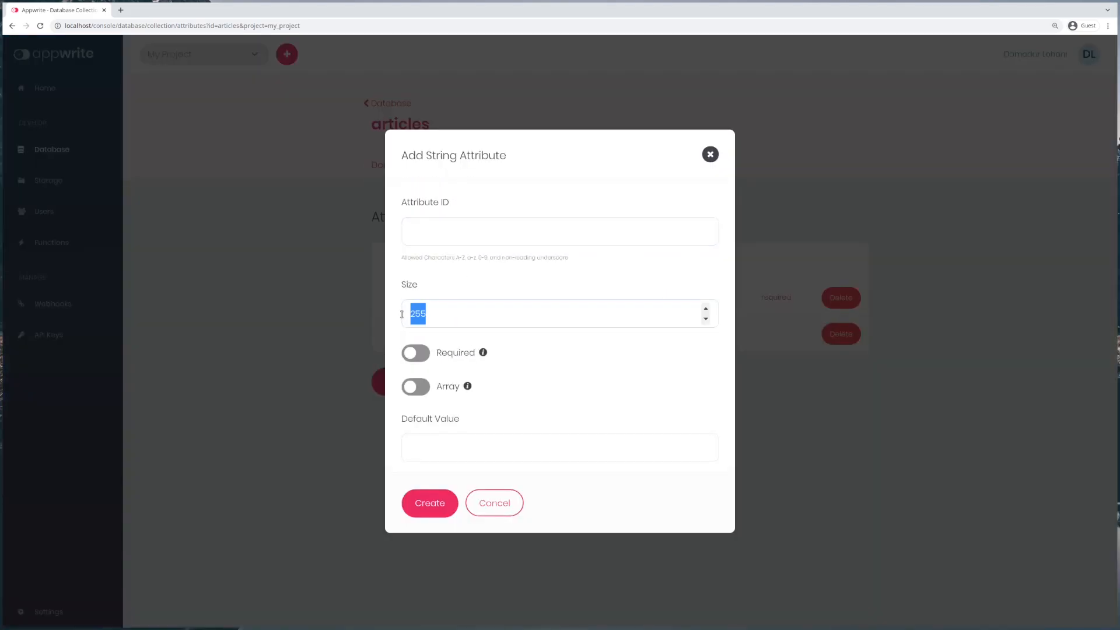
{"action": "type", "text": "60000"}
{"action": "left_click", "coordinate": [413, 234]}
{"action": "type", "text": "content"}
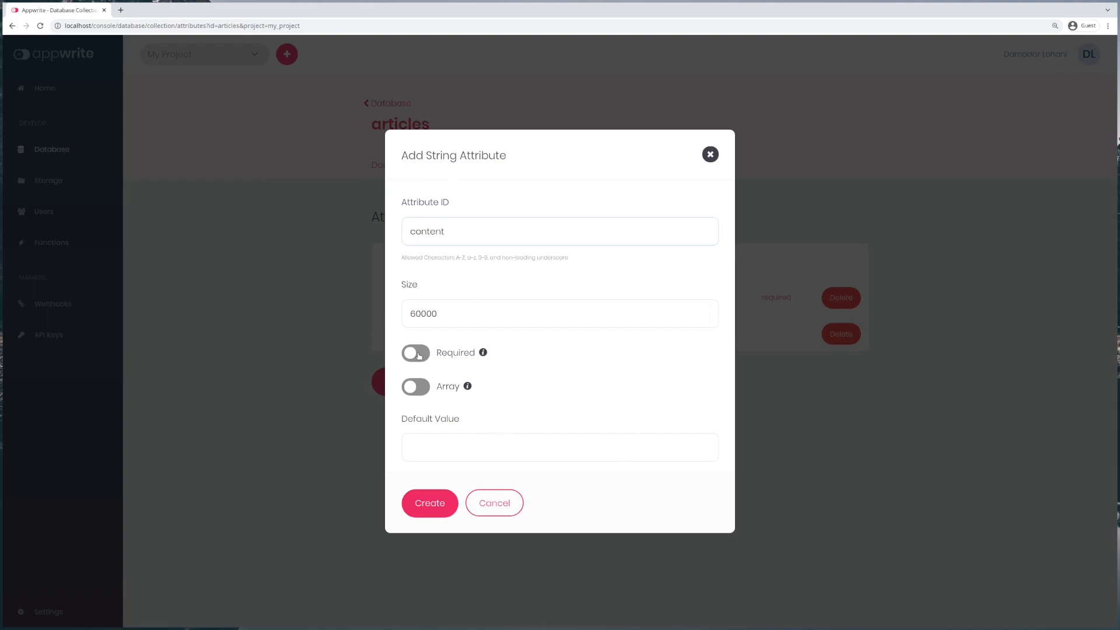
{"action": "left_click", "coordinate": [444, 507]}
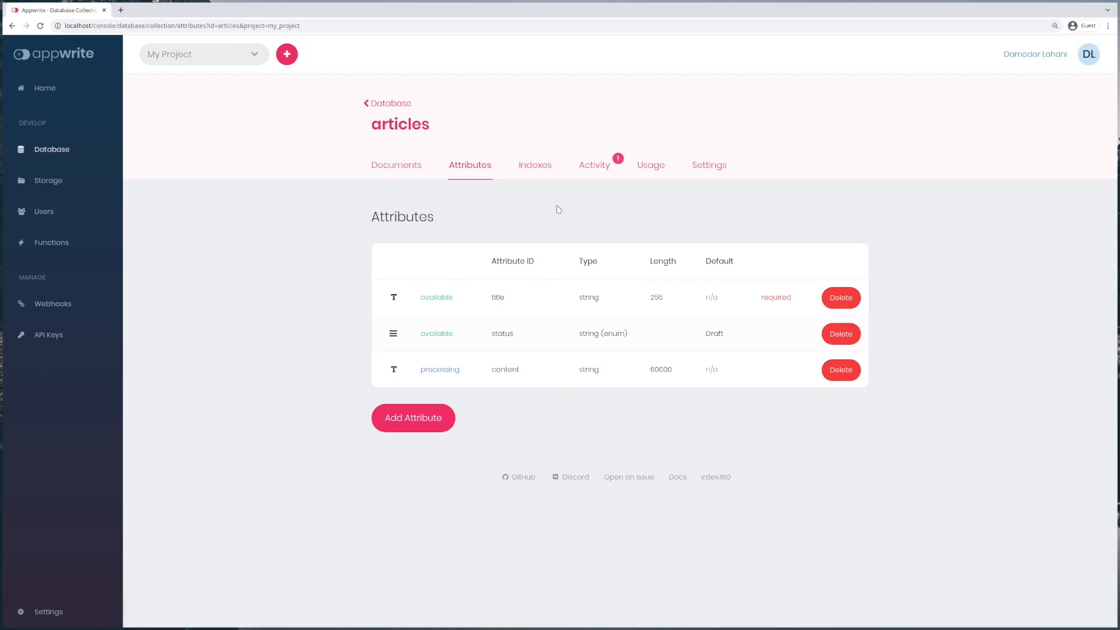
Step: Start a new articles document titled 'The upcoming version of Appwrite'
{"action": "left_click", "coordinate": [397, 165]}
{"action": "left_click", "coordinate": [453, 343]}
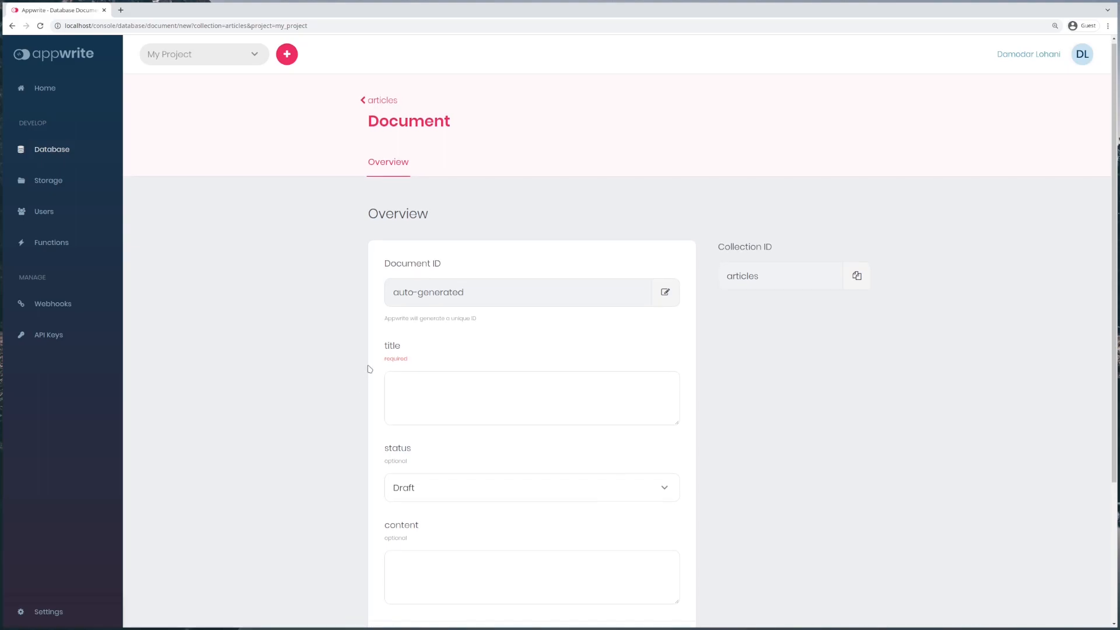
{"action": "scroll", "coordinate": [365, 373], "scroll_direction": "down", "scroll_amount": 2}
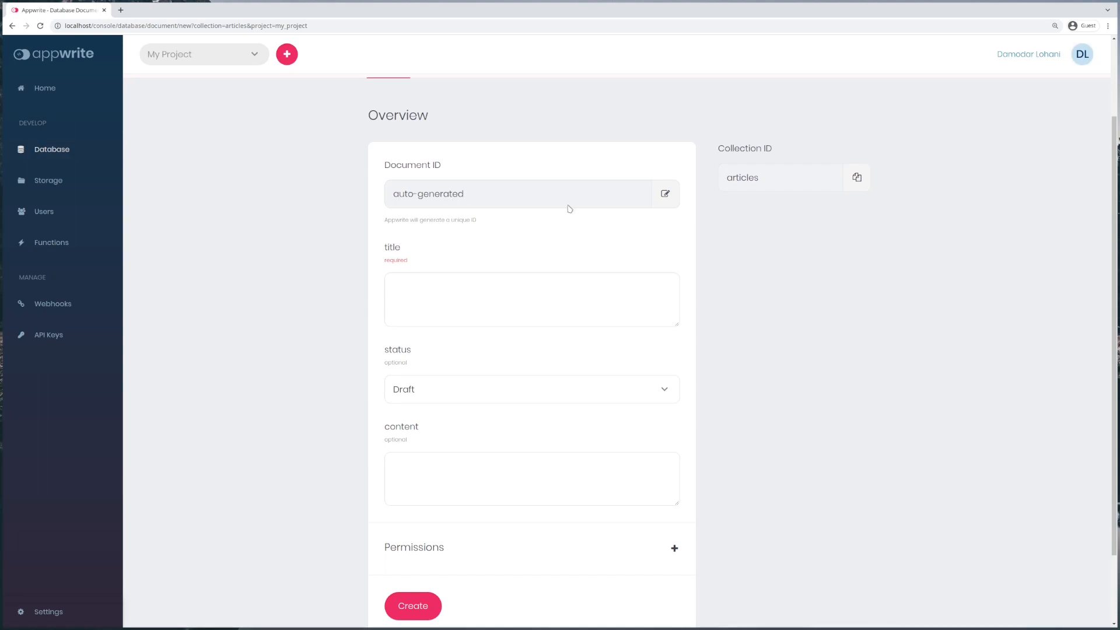
{"action": "scroll", "coordinate": [649, 201], "scroll_direction": "up", "scroll_amount": 2}
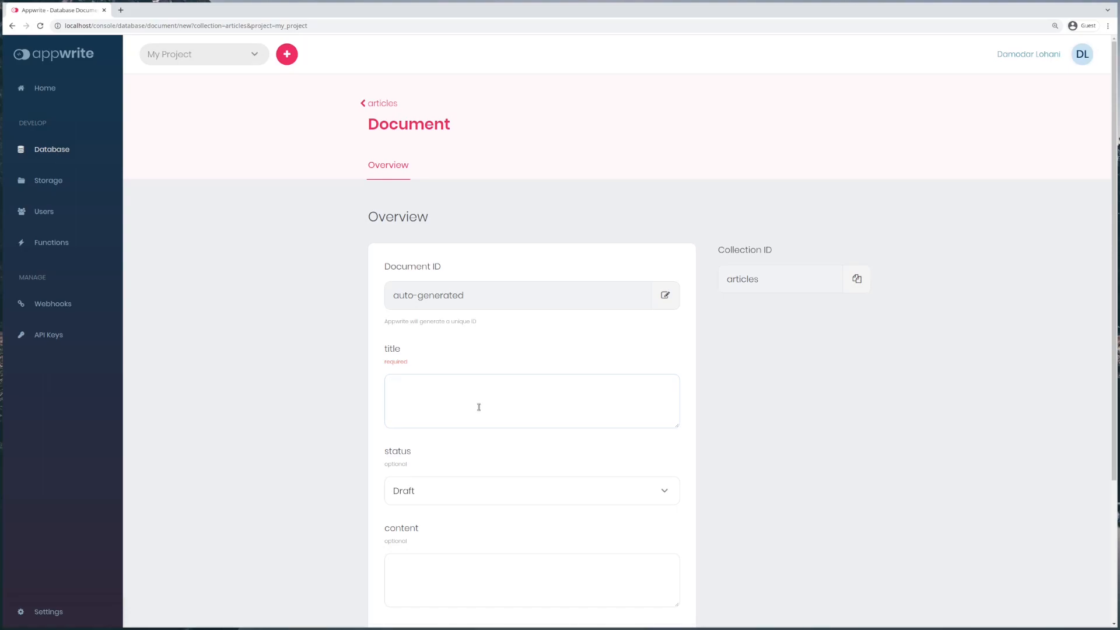
{"action": "type", "text": "The upcoming version of Appwrite"}
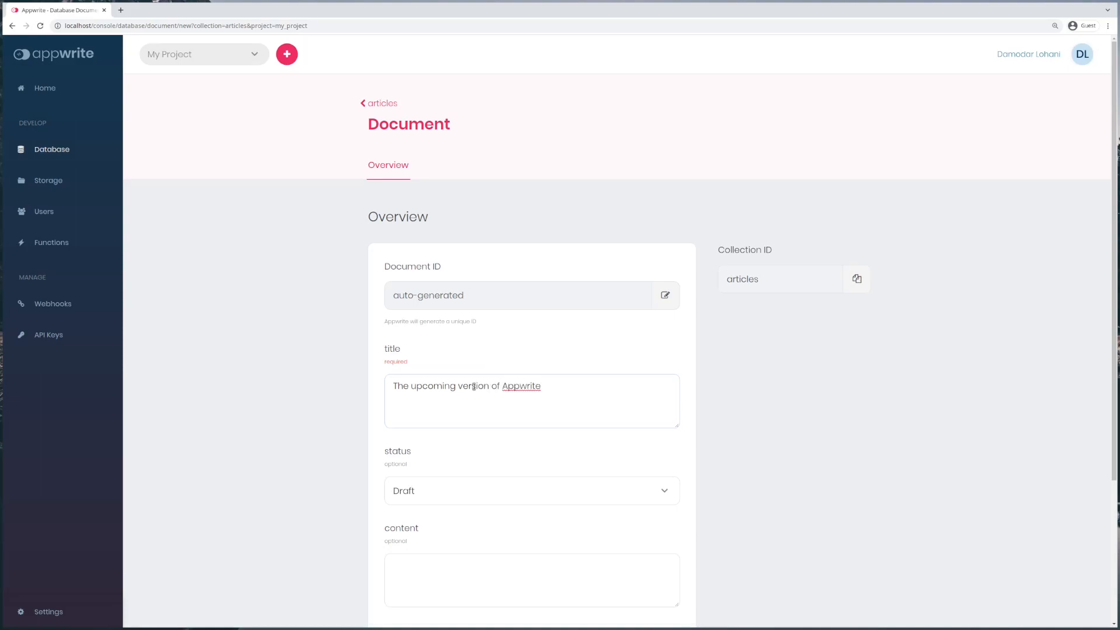
Step: Fill content 'We have some cool features coming to Appwrite in the next version' and create the document
{"action": "scroll", "coordinate": [479, 407], "scroll_direction": "down", "scroll_amount": 2}
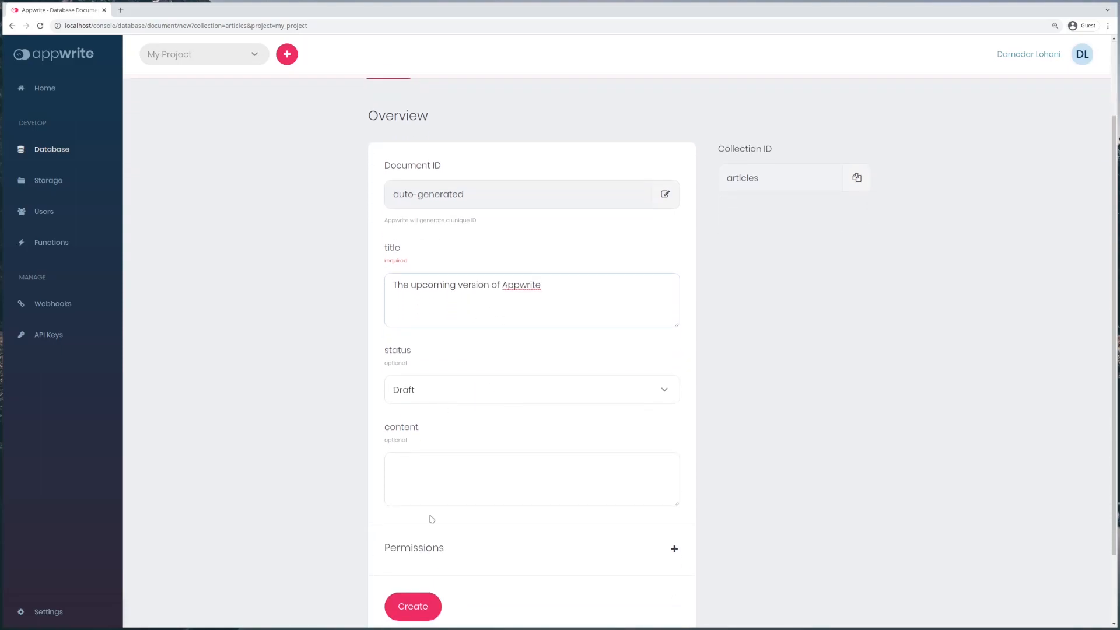
{"action": "left_click", "coordinate": [427, 480]}
{"action": "type", "text": "We have som"}
{"action": "type", "text": "e cool"}
{"action": "type", "text": " features "}
{"action": "type", "text": "coming"}
{"action": "type", "text": " c"}
{"action": "key", "text": "BackSpace"}
{"action": "type", "text": "to ap"}
{"action": "key", "text": "BackSpace"}
{"action": "key", "text": "BackSpace"}
{"action": "type", "text": "Appwrite in the"}
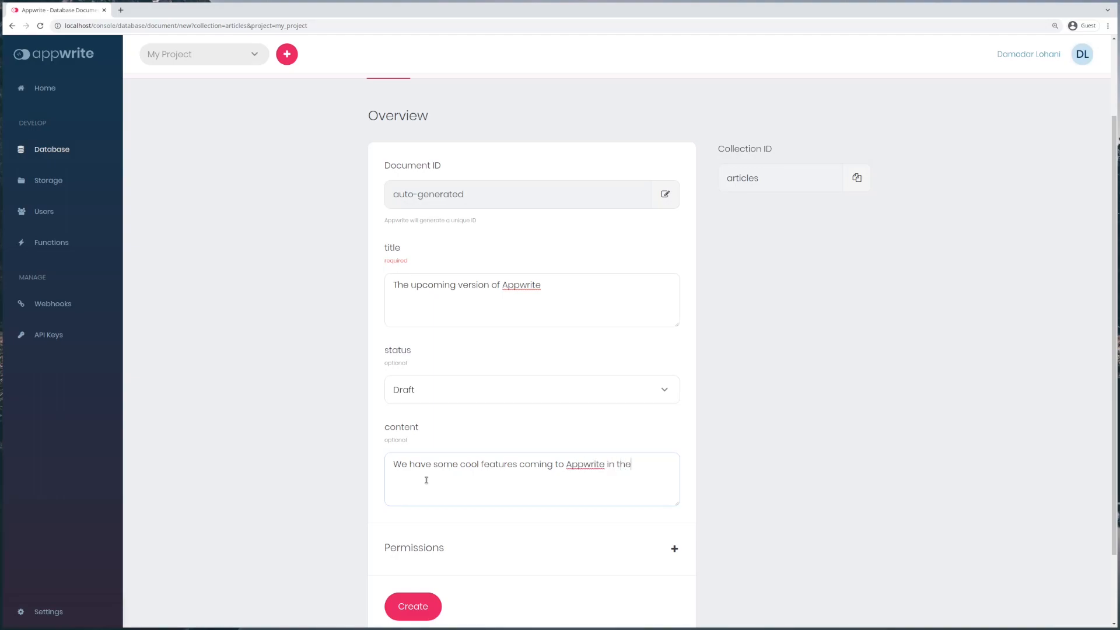
{"action": "type", "text": " next version"}
{"action": "scroll", "coordinate": [469, 554], "scroll_direction": "down", "scroll_amount": 3}
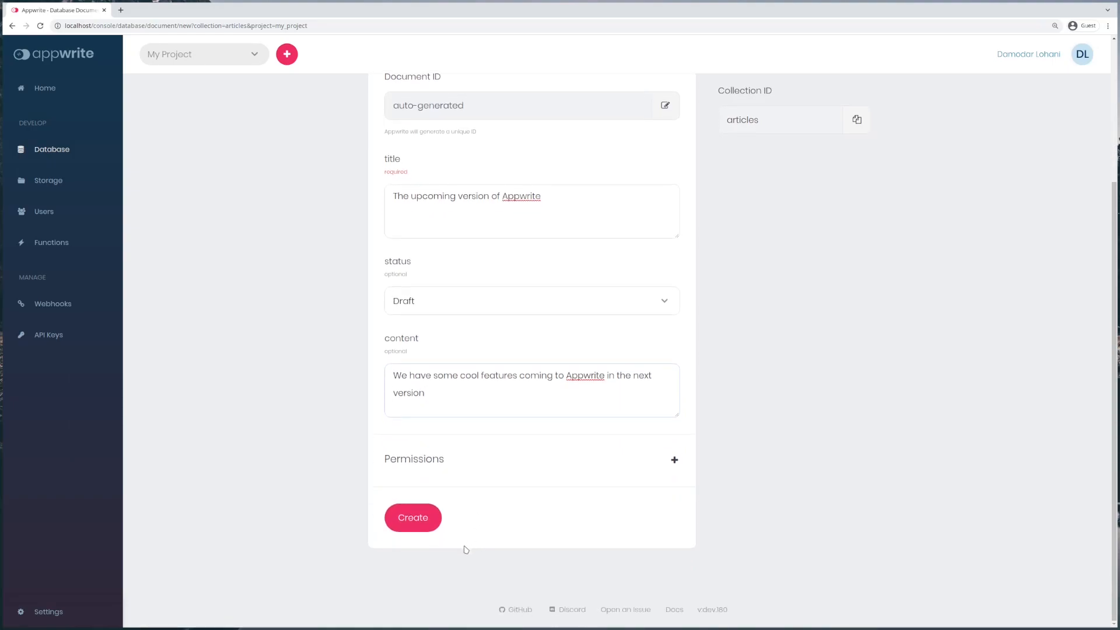
{"action": "left_click", "coordinate": [428, 527]}
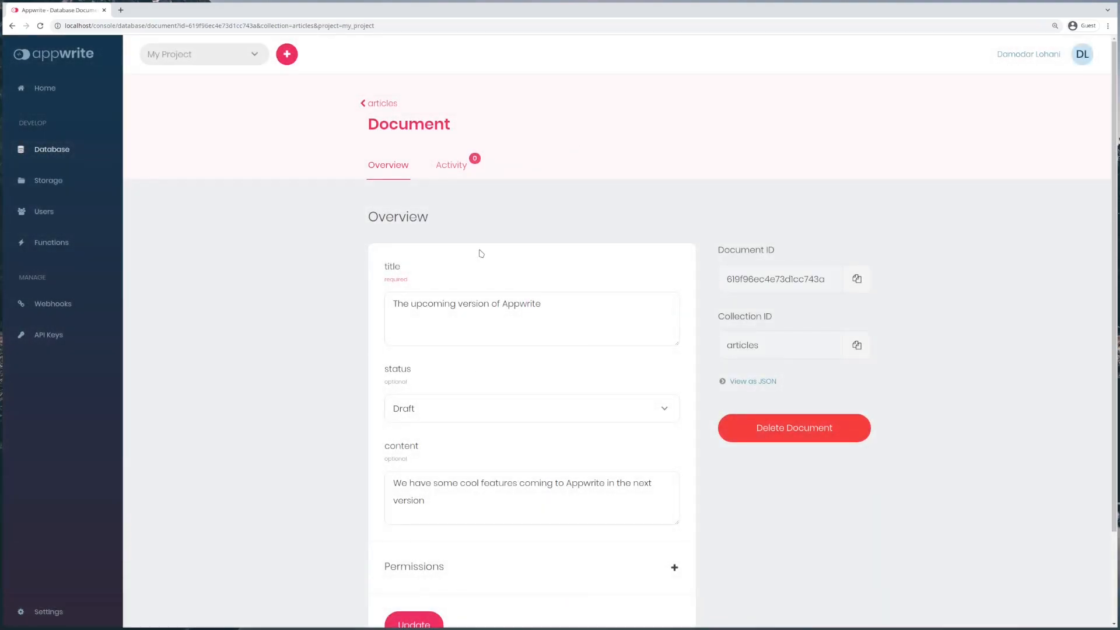
Step: Select the new document's ID, then go back to the articles document list
{"action": "left_click_drag", "start_coordinate": [825, 285], "coordinate": [728, 287]}
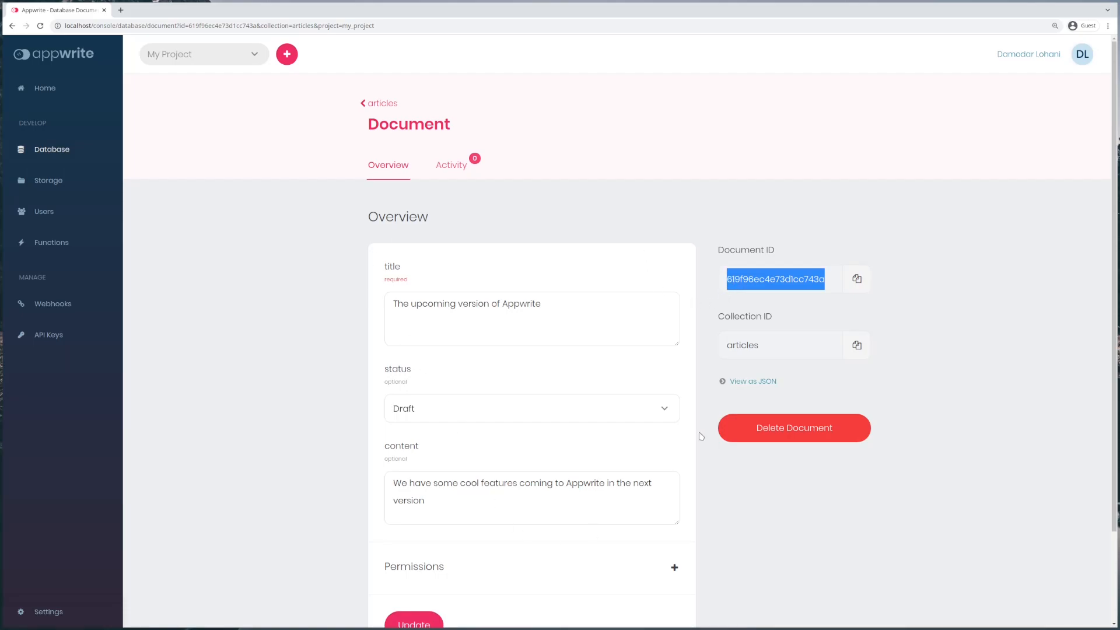
{"action": "left_click", "coordinate": [381, 104]}
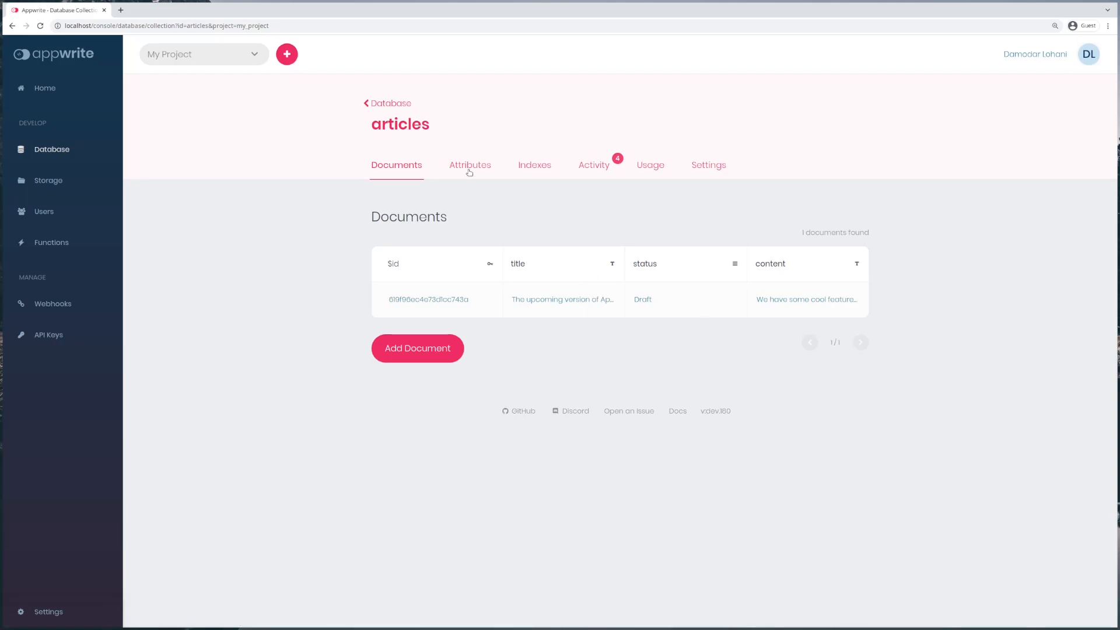
Step: On the Indexes page, create a Fulltext index with ID 'search' on title and status
{"action": "left_click", "coordinate": [534, 173]}
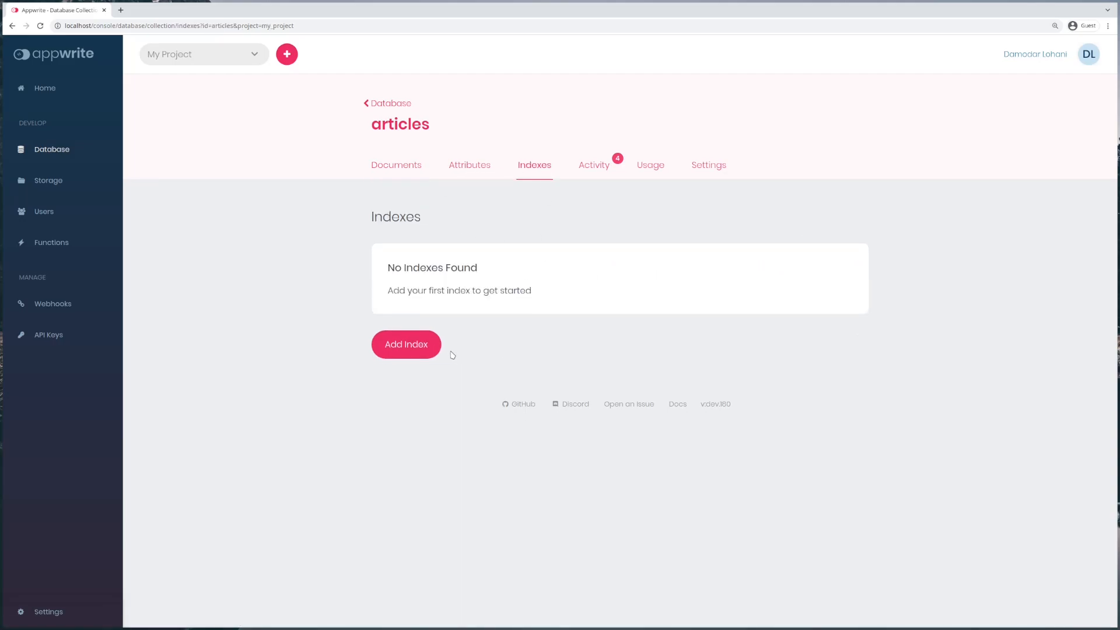
{"action": "left_click", "coordinate": [418, 348]}
{"action": "left_click", "coordinate": [462, 249]}
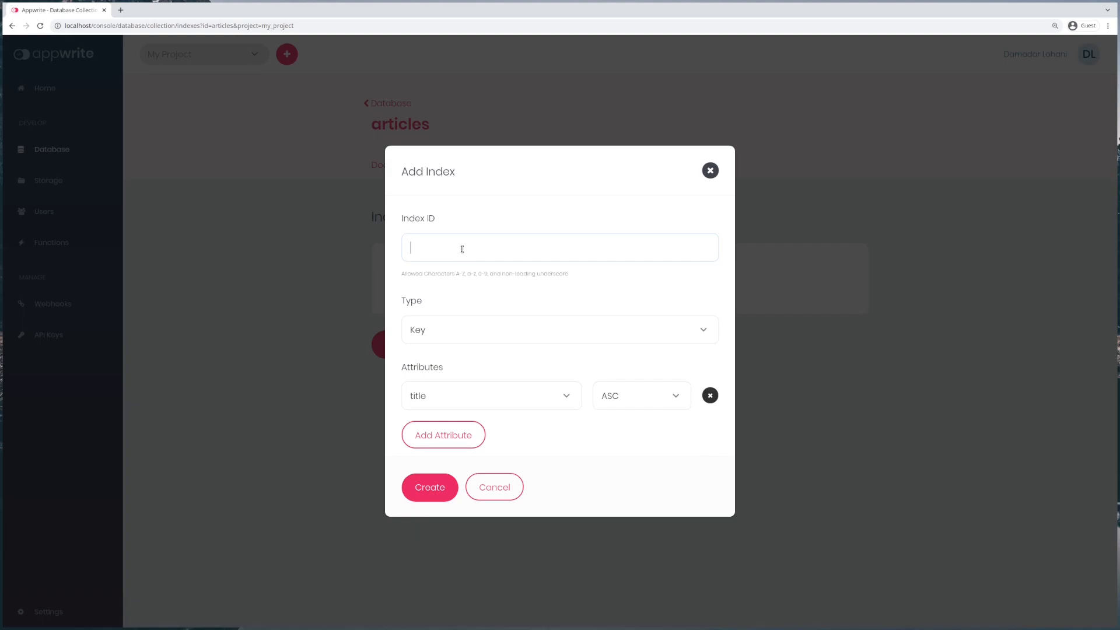
{"action": "type", "text": "search"}
{"action": "left_click", "coordinate": [470, 329]}
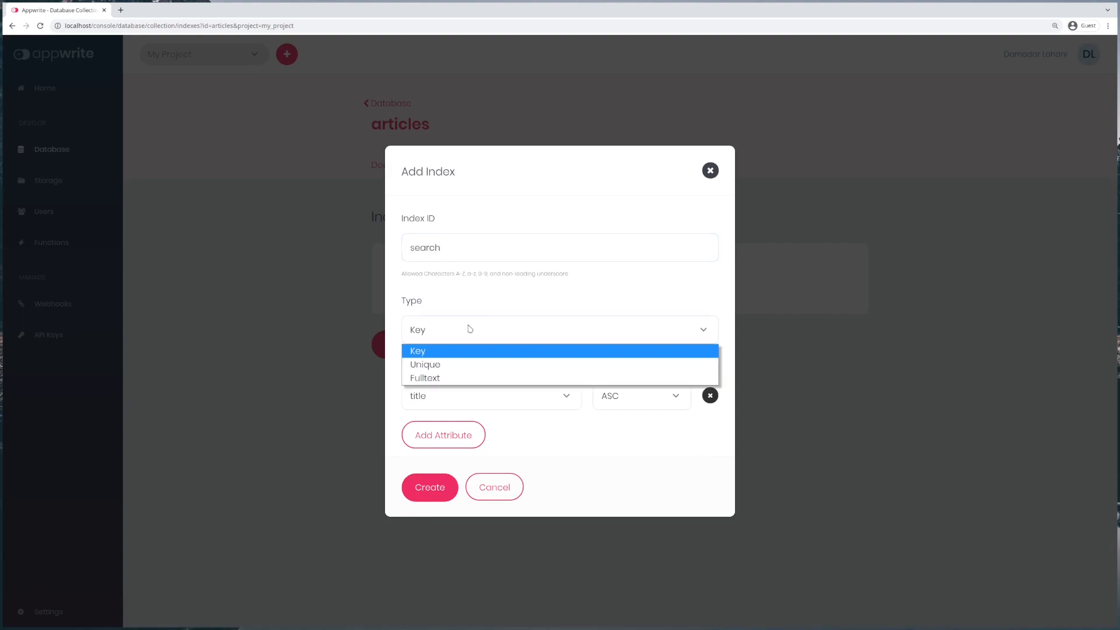
{"action": "left_click", "coordinate": [445, 379]}
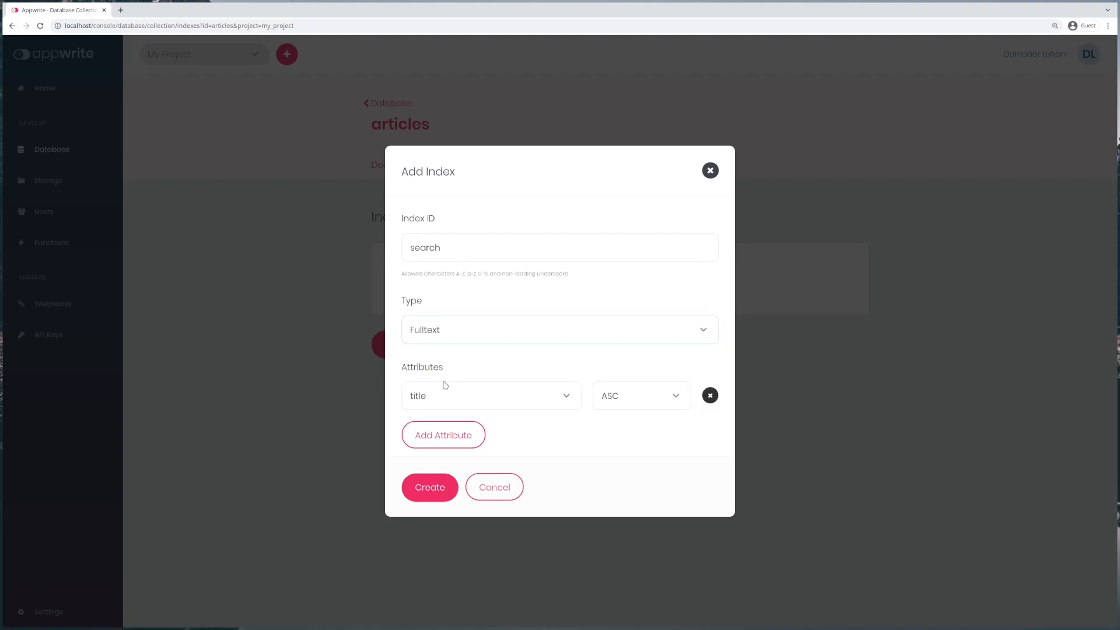
{"action": "left_click", "coordinate": [434, 397]}
{"action": "left_click", "coordinate": [436, 403]}
{"action": "left_click", "coordinate": [443, 436]}
{"action": "left_click", "coordinate": [458, 421]}
{"action": "left_click", "coordinate": [447, 451]}
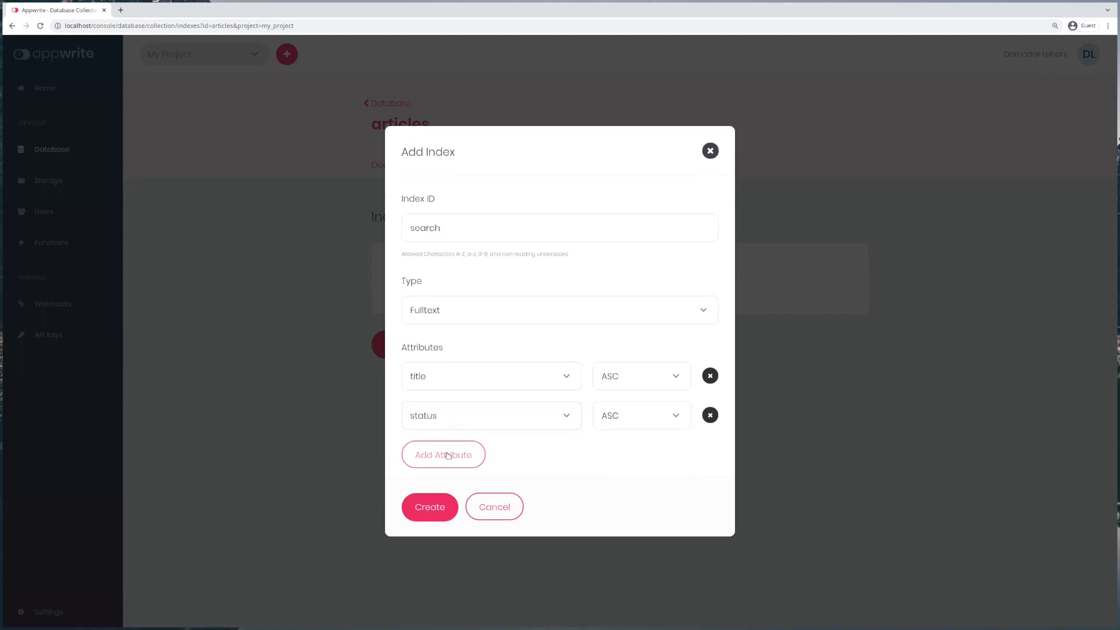
{"action": "left_click", "coordinate": [440, 508]}
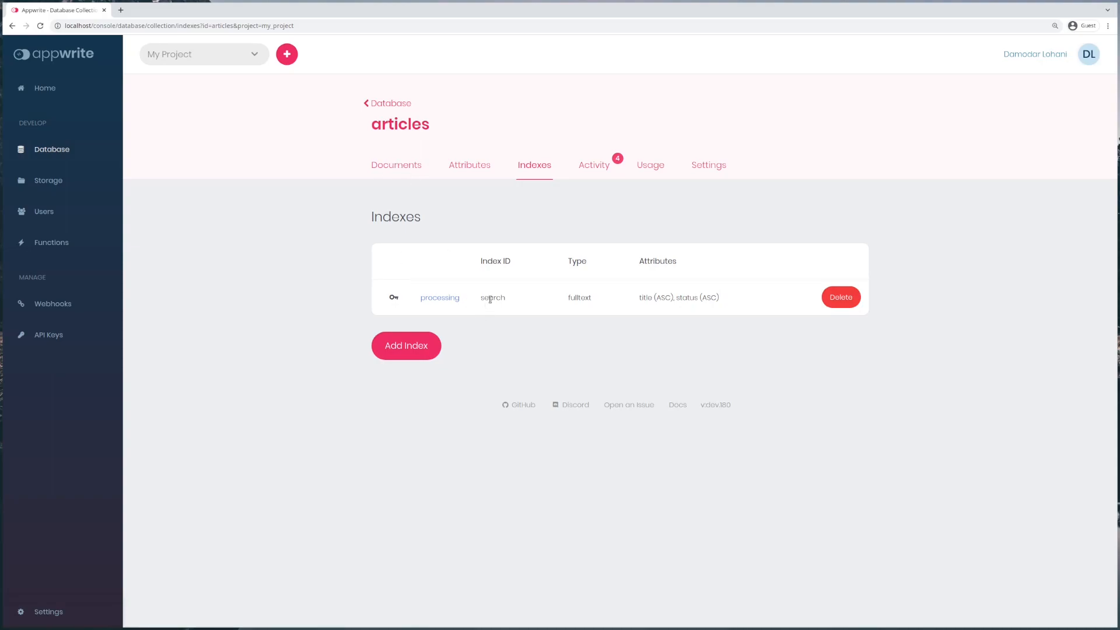
Step: Review the search index's attributes and the collection's creation entries in the Activity log
{"action": "triple_click", "coordinate": [693, 300]}
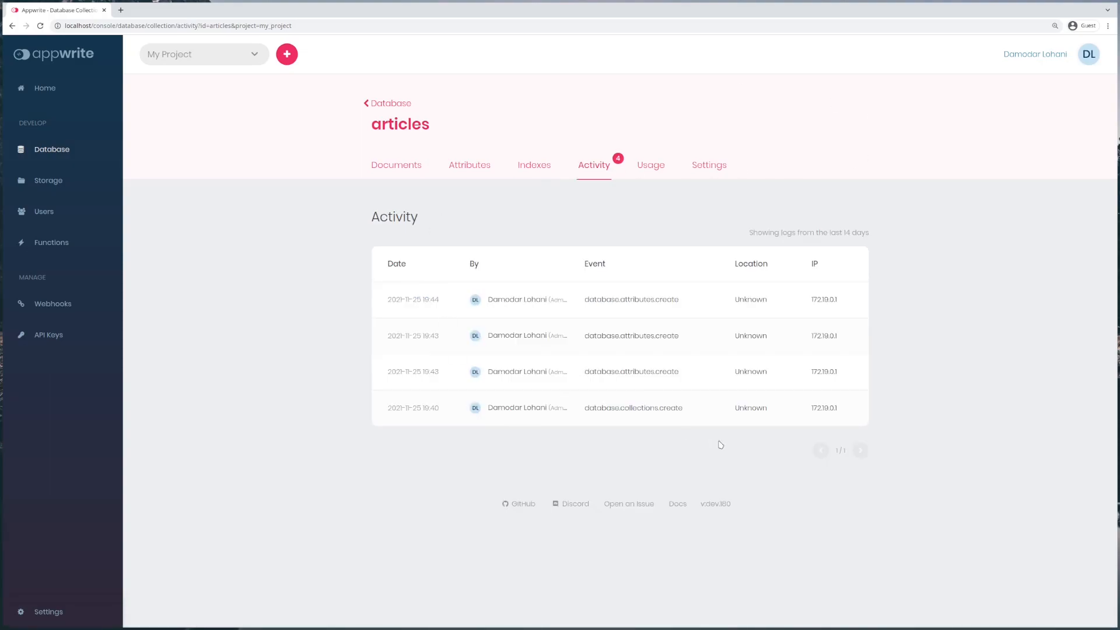
{"action": "triple_click", "coordinate": [642, 409]}
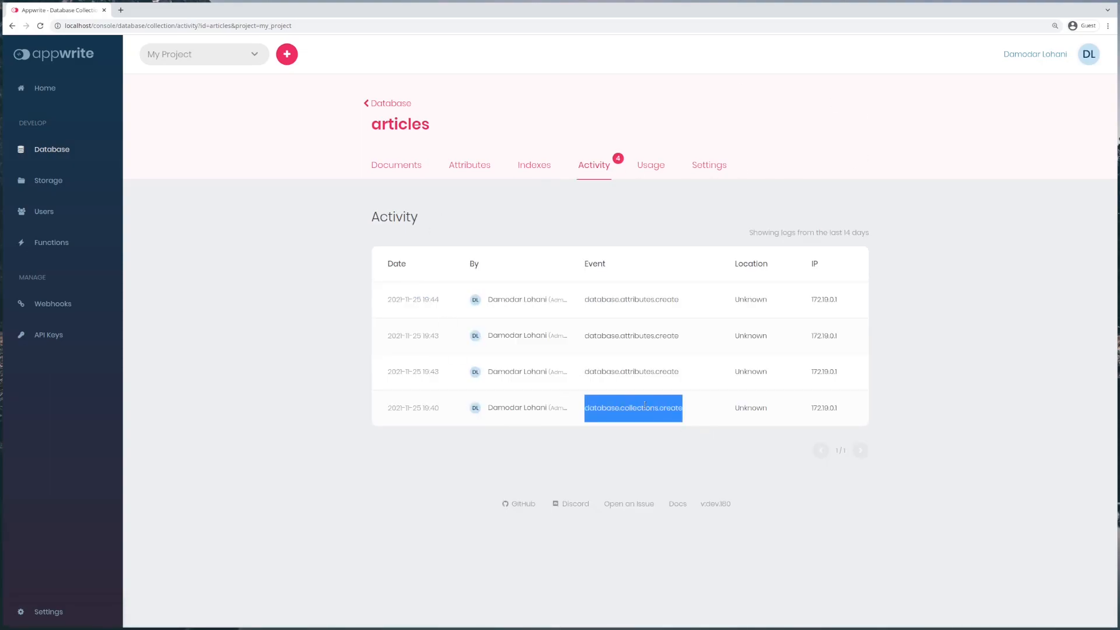
{"action": "triple_click", "coordinate": [646, 373]}
{"action": "triple_click", "coordinate": [649, 335]}
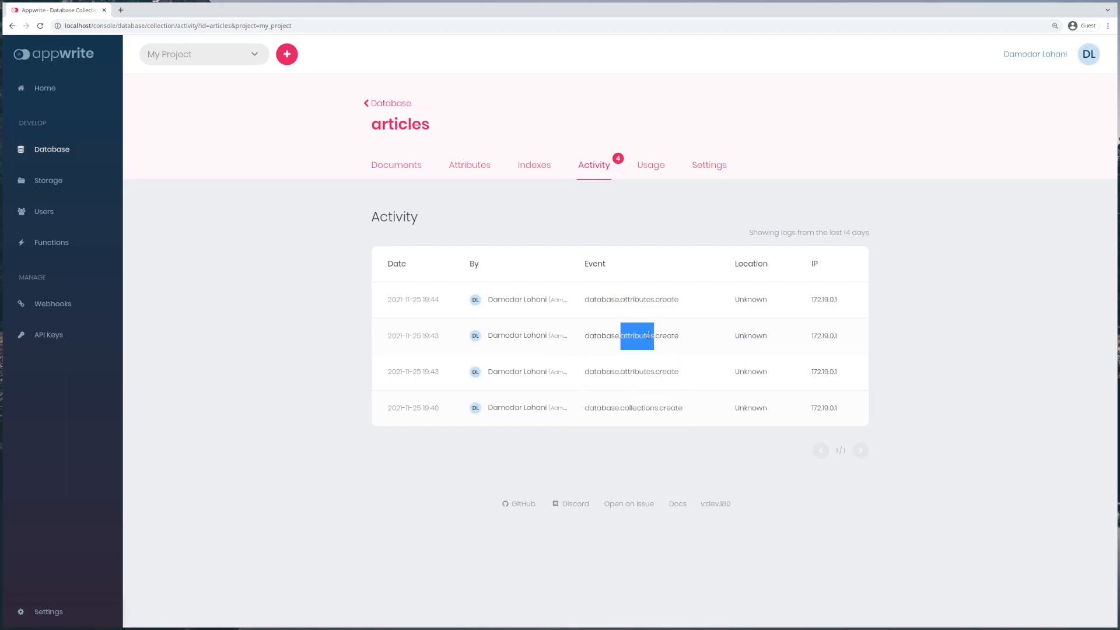
{"action": "triple_click", "coordinate": [649, 298]}
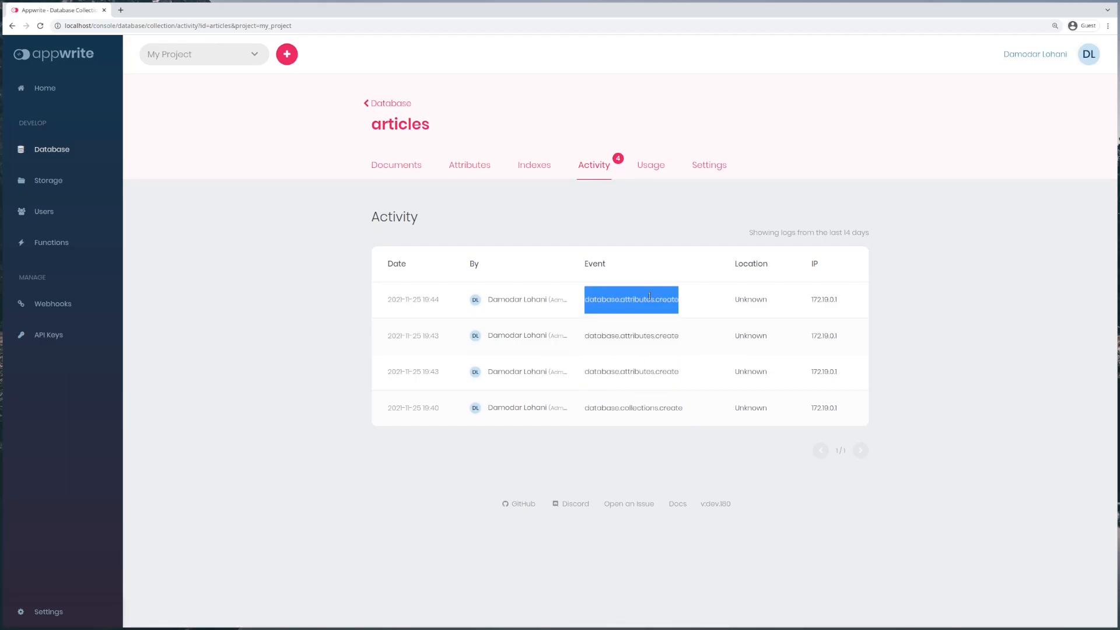
Step: Check the reloaded Usage charts, then return to the articles Documents list
{"action": "left_click", "coordinate": [652, 168]}
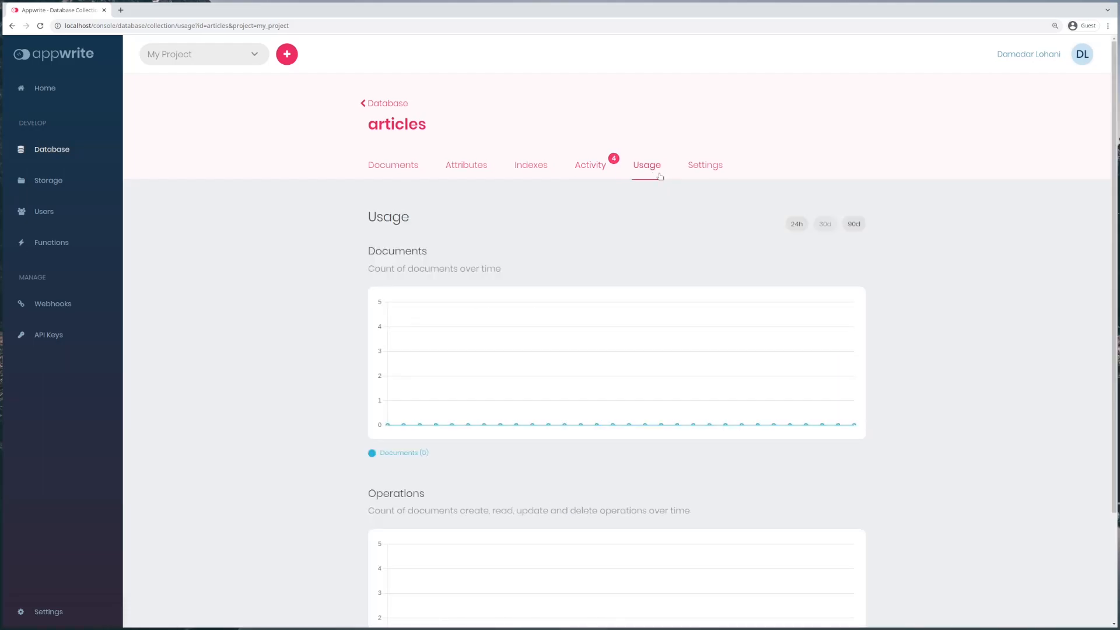
{"action": "key", "text": "F5"}
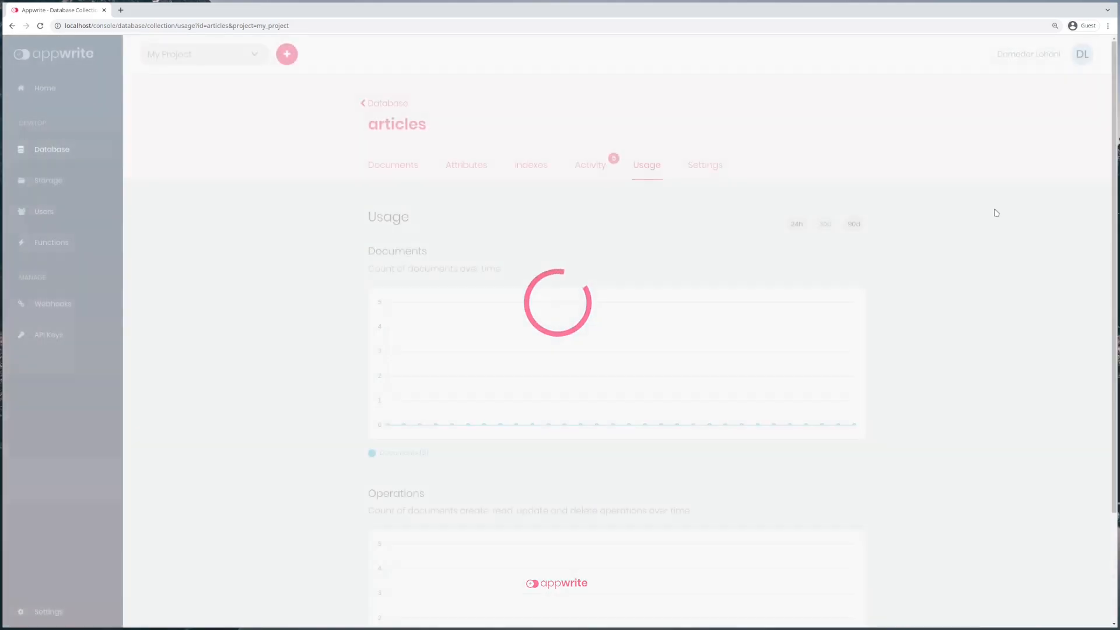
{"action": "scroll", "coordinate": [630, 468], "scroll_direction": "down", "scroll_amount": 2}
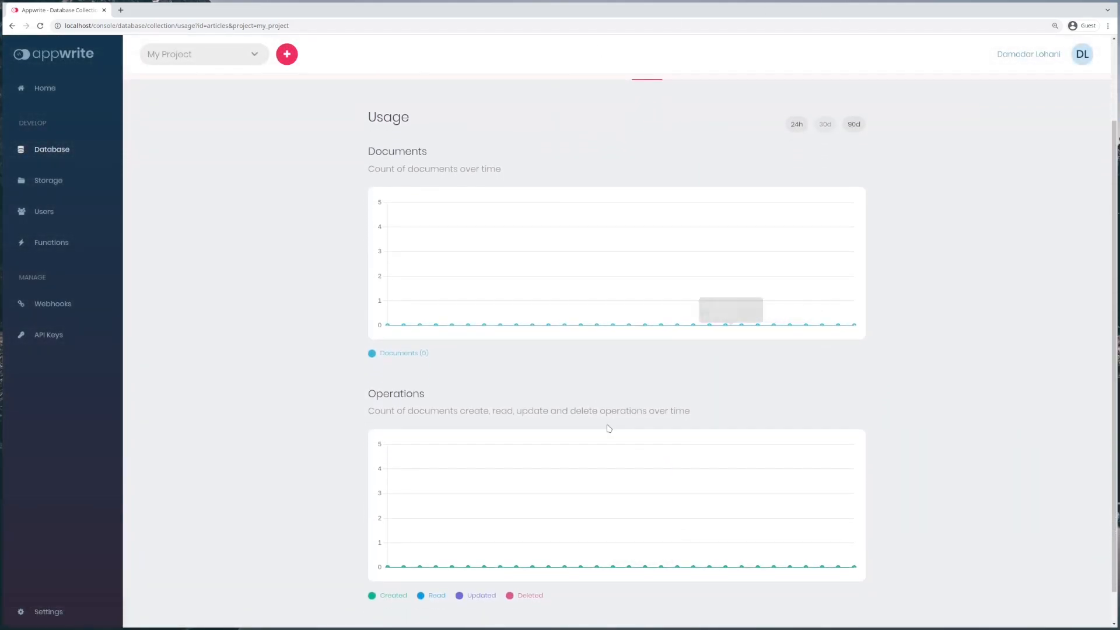
{"action": "scroll", "coordinate": [572, 443], "scroll_direction": "up", "scroll_amount": 3}
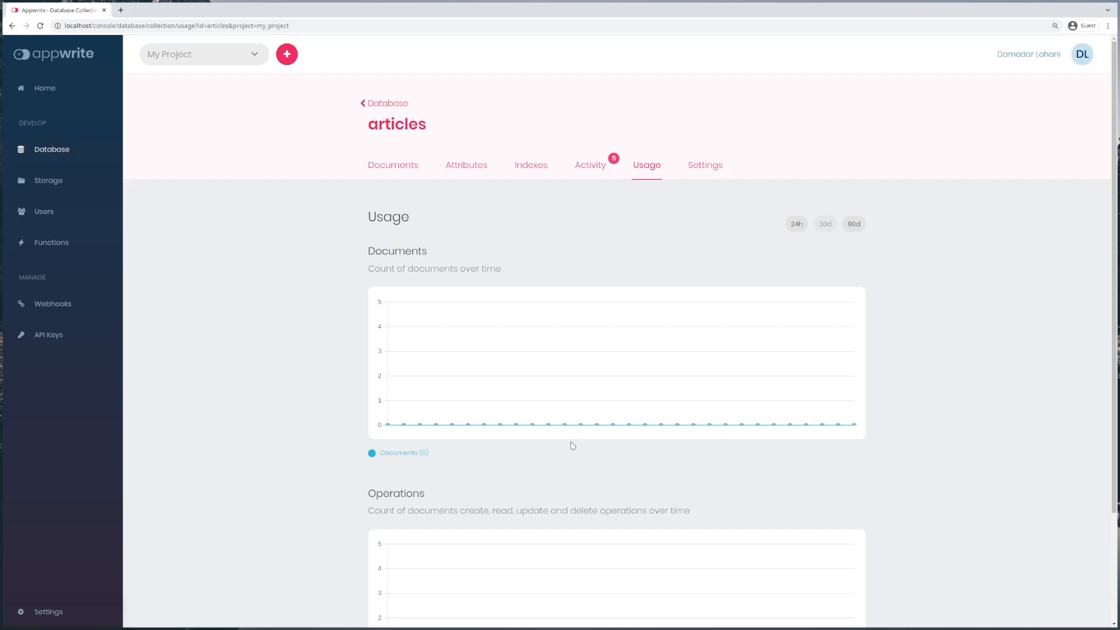
{"action": "left_click", "coordinate": [377, 168]}
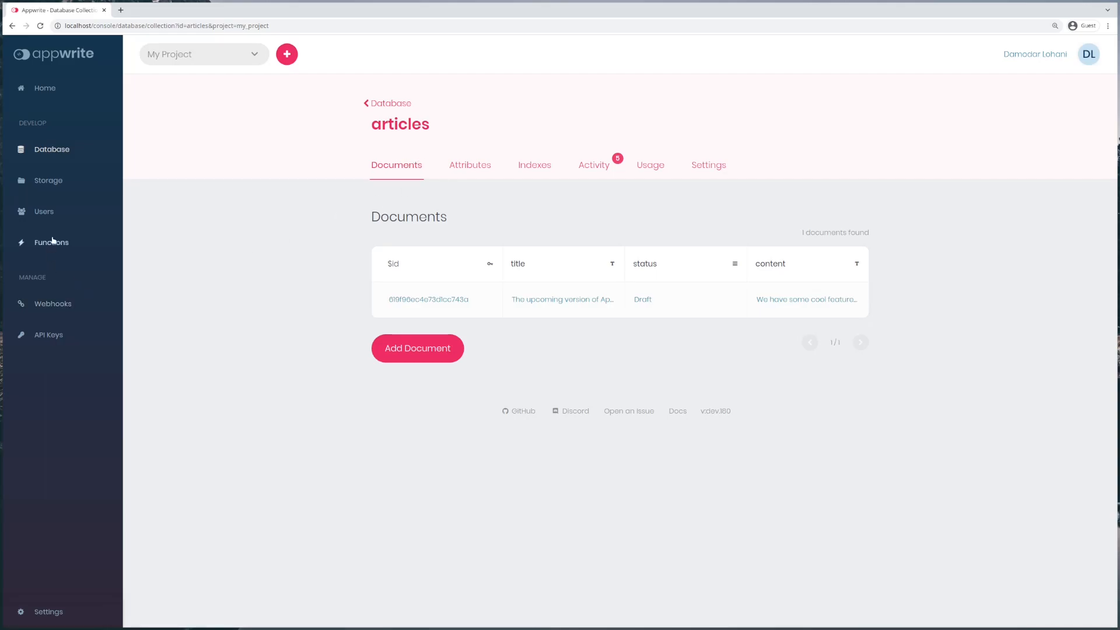
Step: Browse Users and Storage, opening and cancelling the new user and file upload forms
{"action": "left_click", "coordinate": [44, 212]}
{"action": "left_click", "coordinate": [420, 408]}
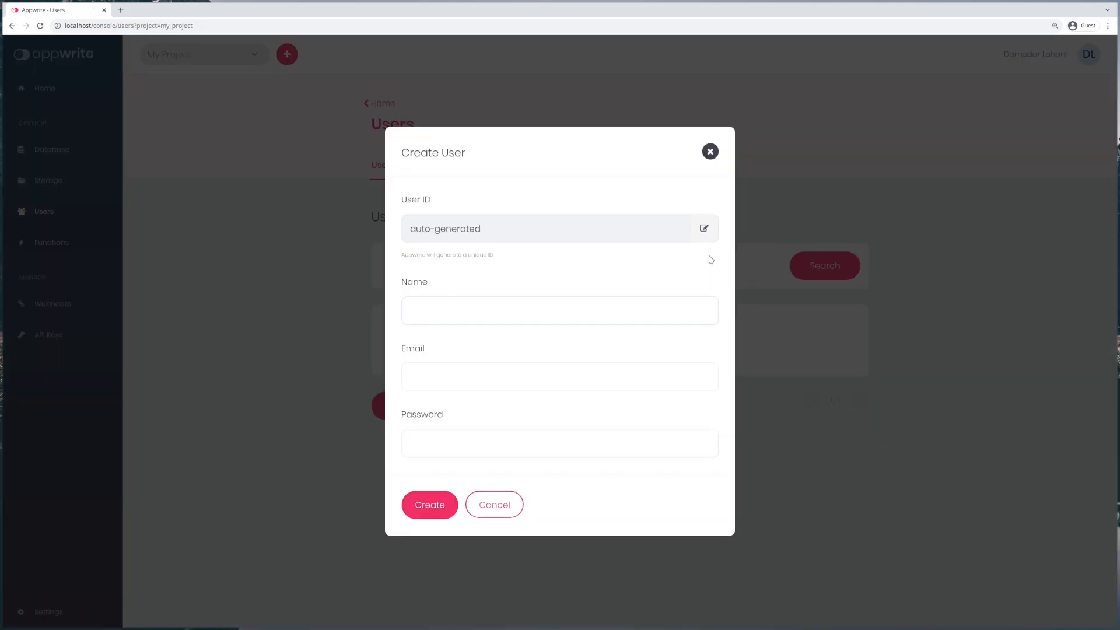
{"action": "left_click", "coordinate": [710, 151]}
{"action": "left_click", "coordinate": [58, 187]}
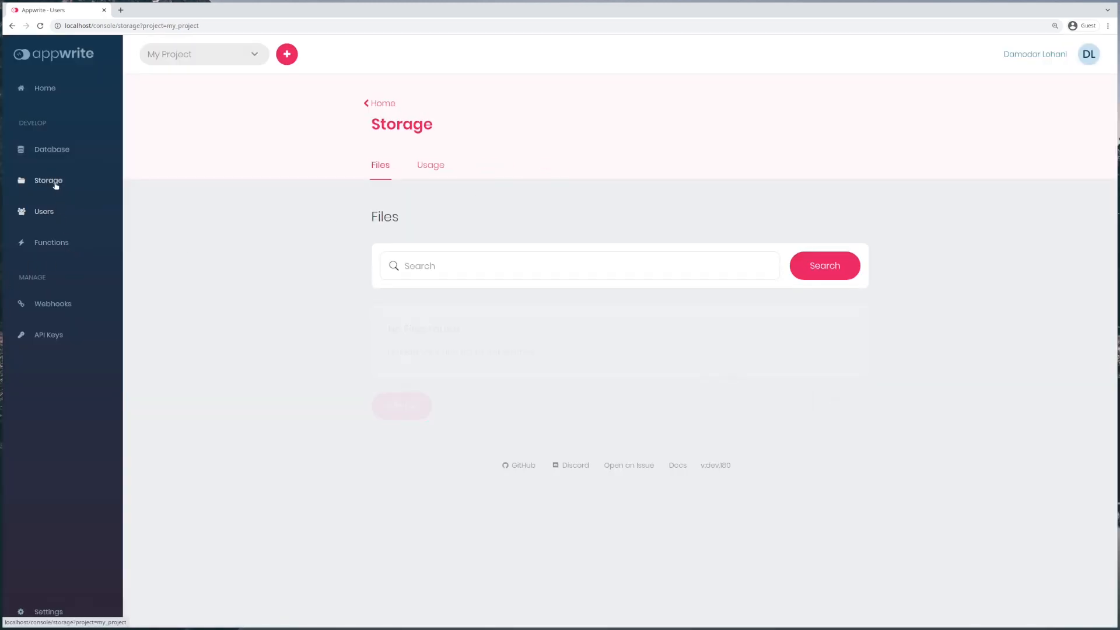
{"action": "left_click", "coordinate": [428, 408]}
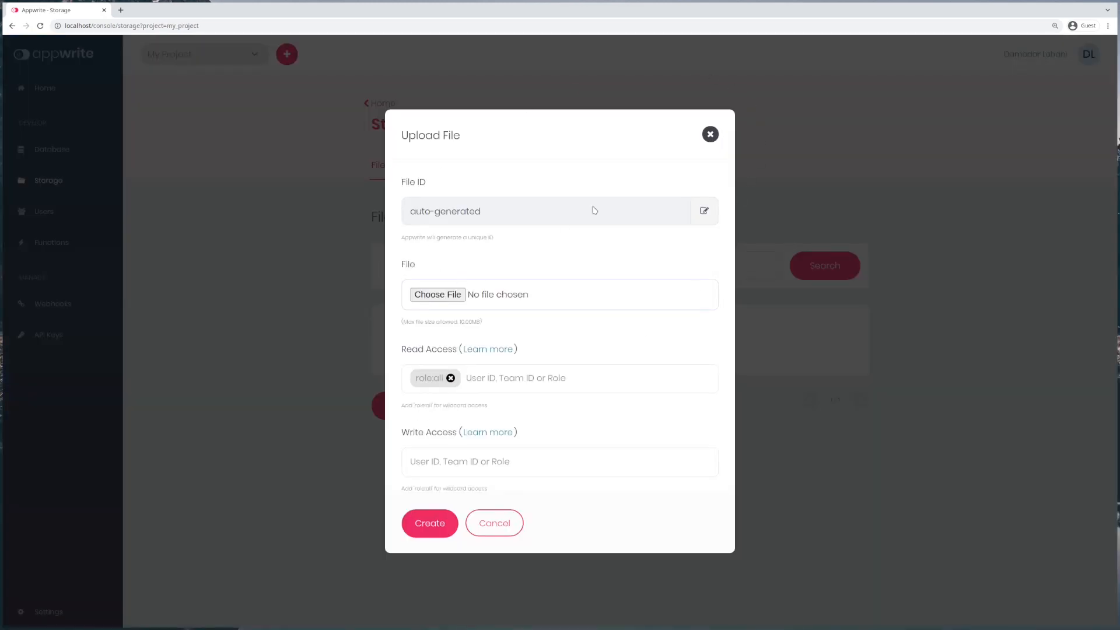
{"action": "left_click", "coordinate": [300, 322]}
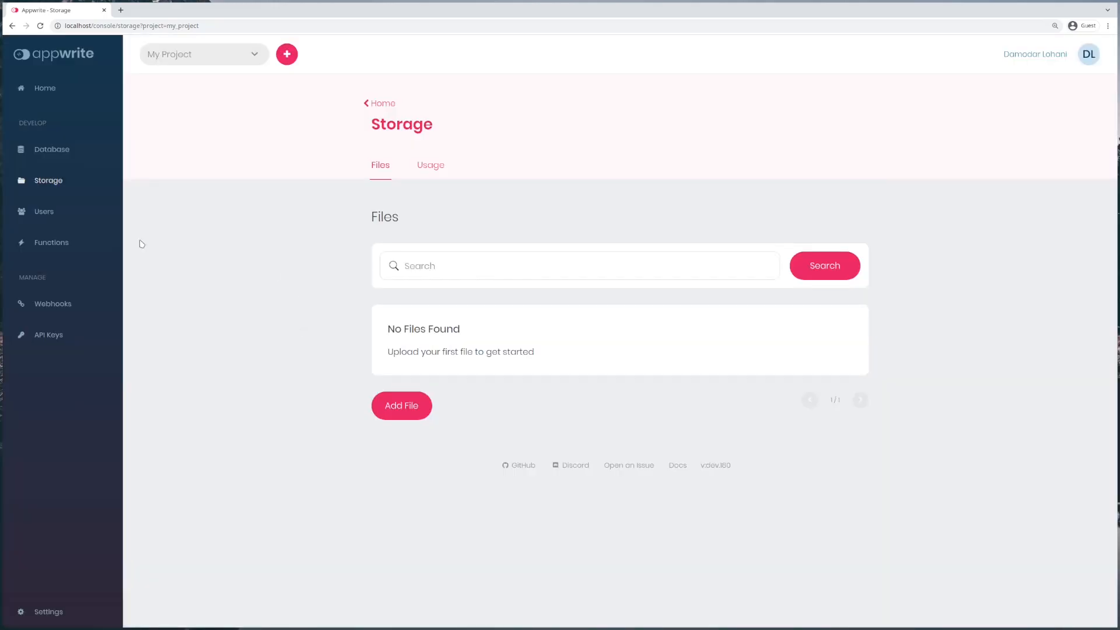
Step: Revisit Users, then Teams, dismissing both the create-user and create-team forms
{"action": "left_click", "coordinate": [41, 212]}
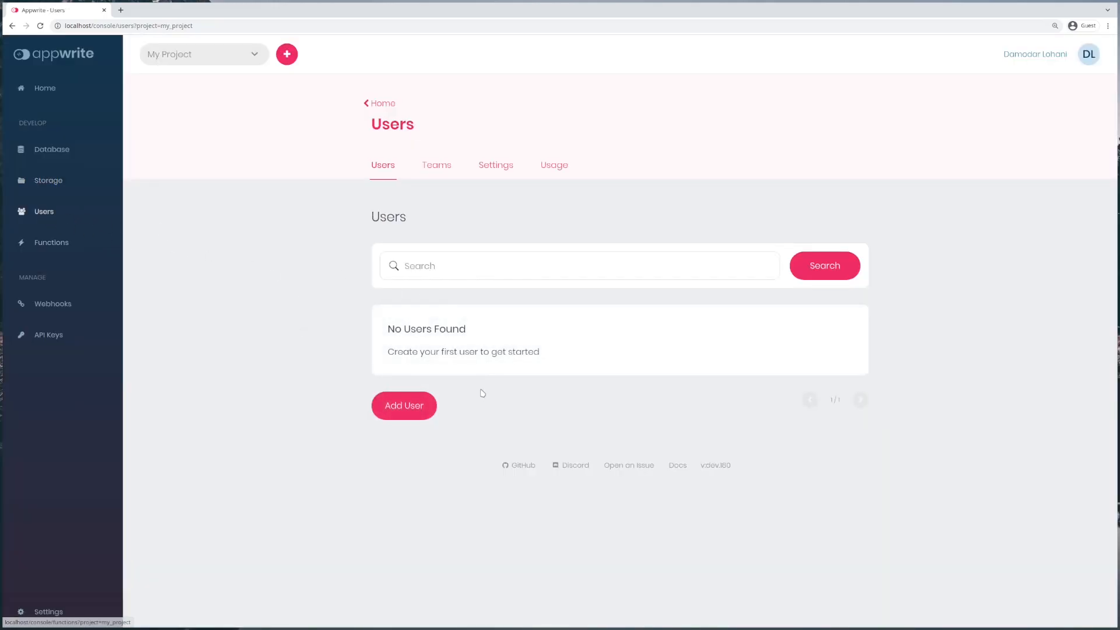
{"action": "left_click", "coordinate": [417, 409]}
{"action": "left_click", "coordinate": [281, 339]}
{"action": "left_click", "coordinate": [437, 168]}
{"action": "left_click", "coordinate": [424, 411]}
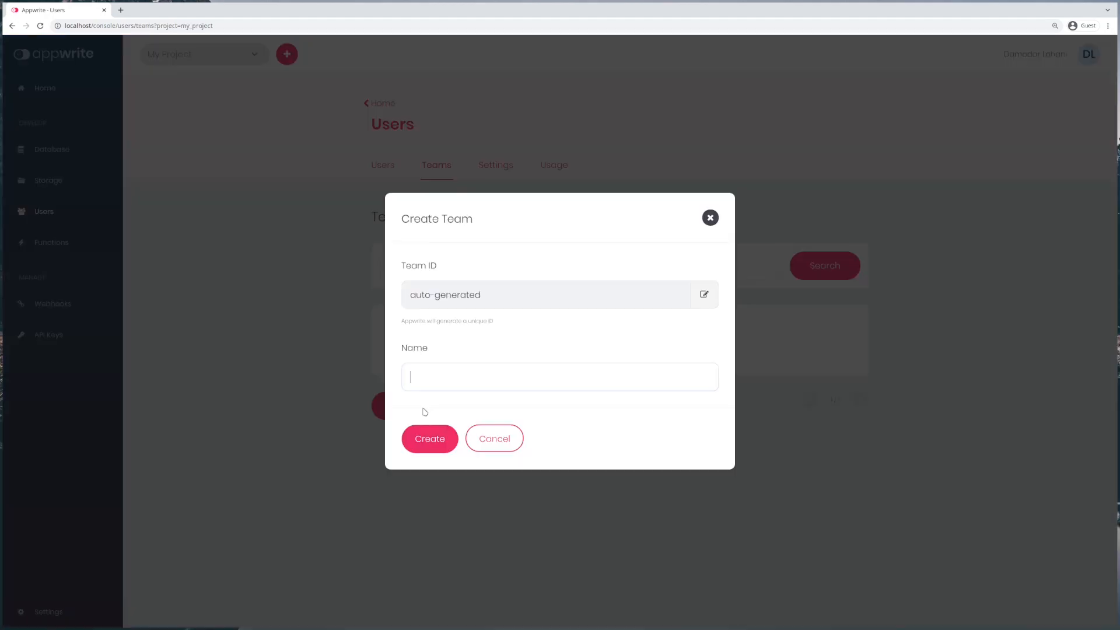
{"action": "left_click", "coordinate": [712, 295]}
{"action": "left_click", "coordinate": [710, 222]}
Step: Look at Functions, cancel the new function form, and return to the Database collections list
{"action": "left_click", "coordinate": [51, 242]}
{"action": "left_click", "coordinate": [417, 344]}
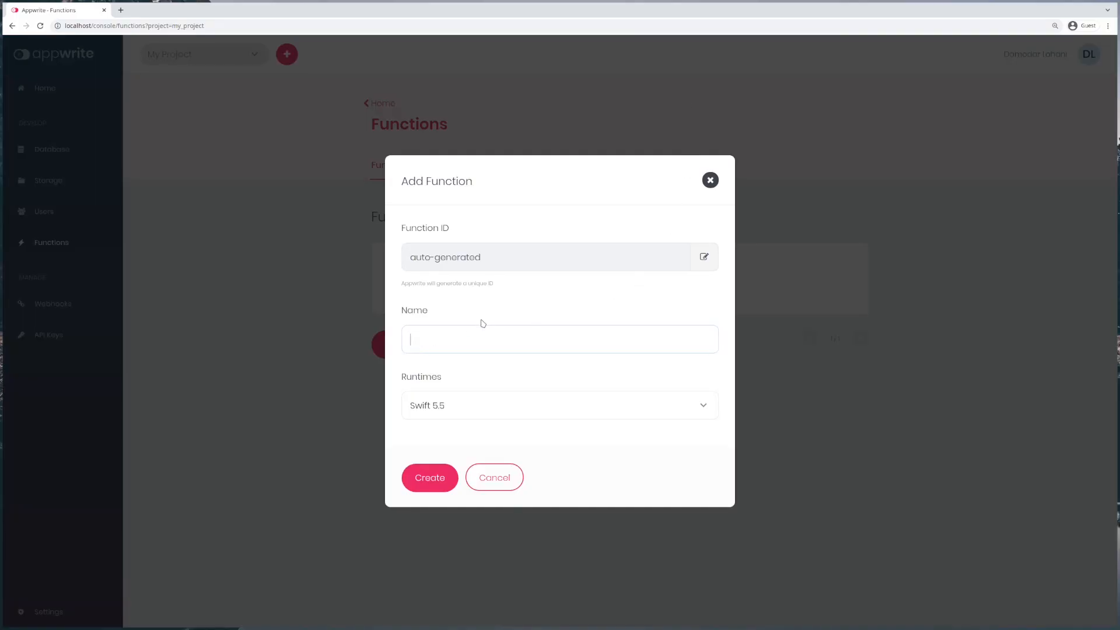
{"action": "left_click", "coordinate": [710, 180]}
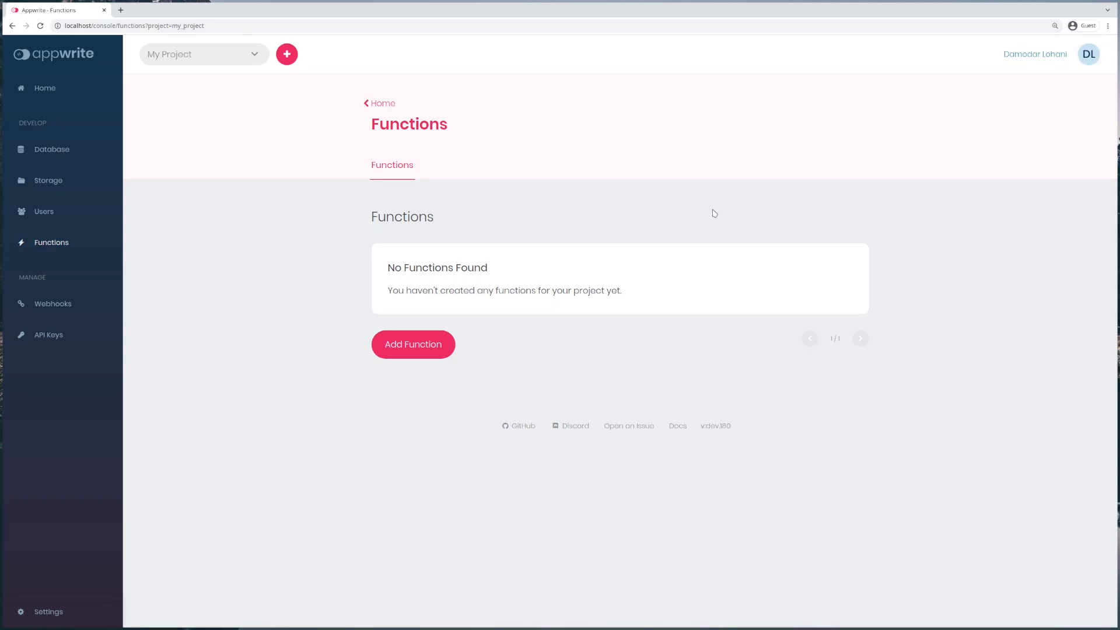
{"action": "left_click", "coordinate": [43, 149]}
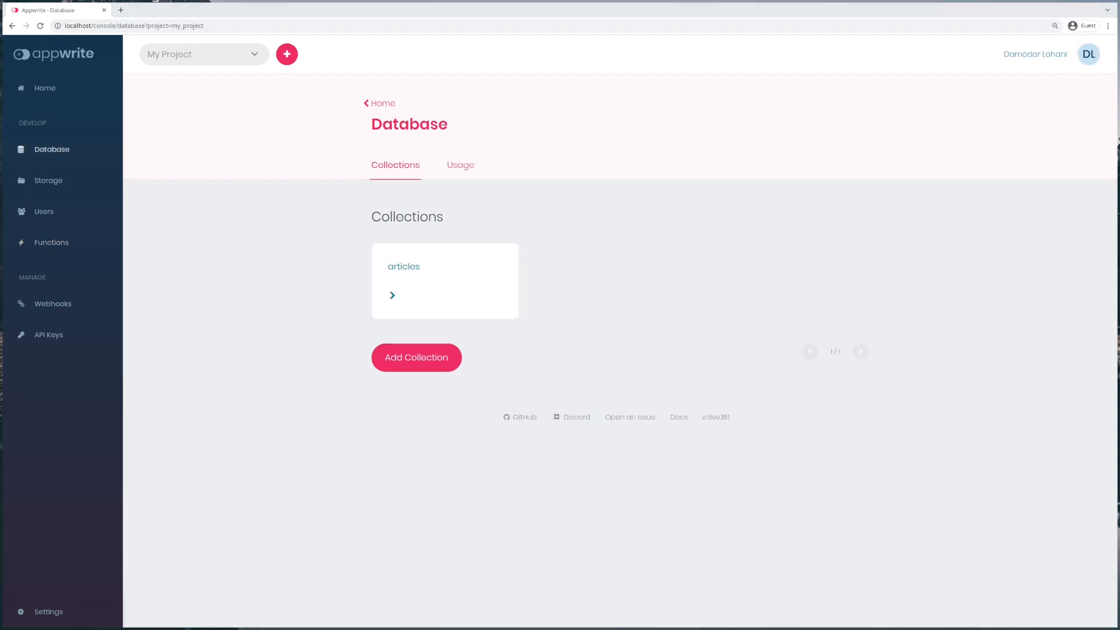